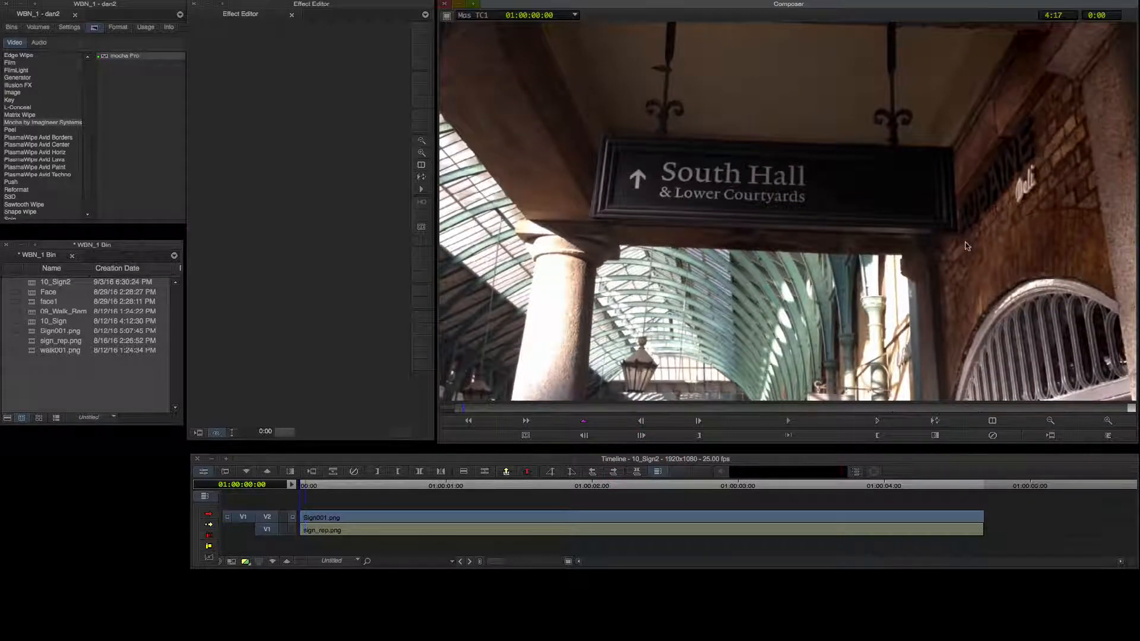
Apply the mocha Pro effect from the Mocha by Imagineer Systems category to the Sign001.png clip on V2.
left_click_drag(471, 408, 399, 413)
left_click(372, 415)
left_click(20, 124)
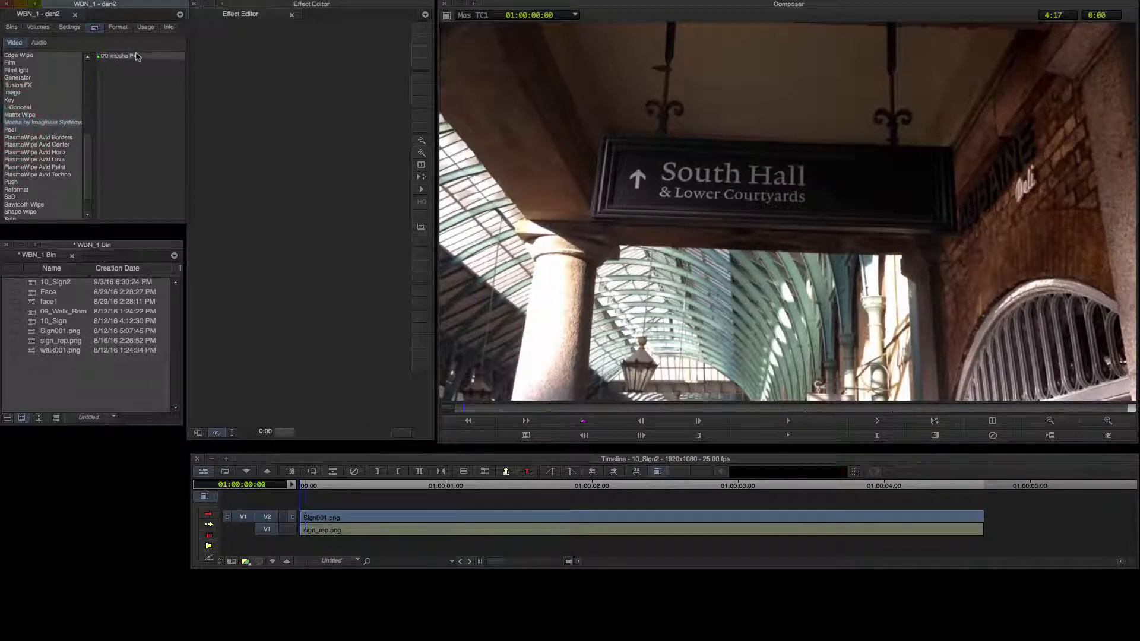
left_click(114, 56)
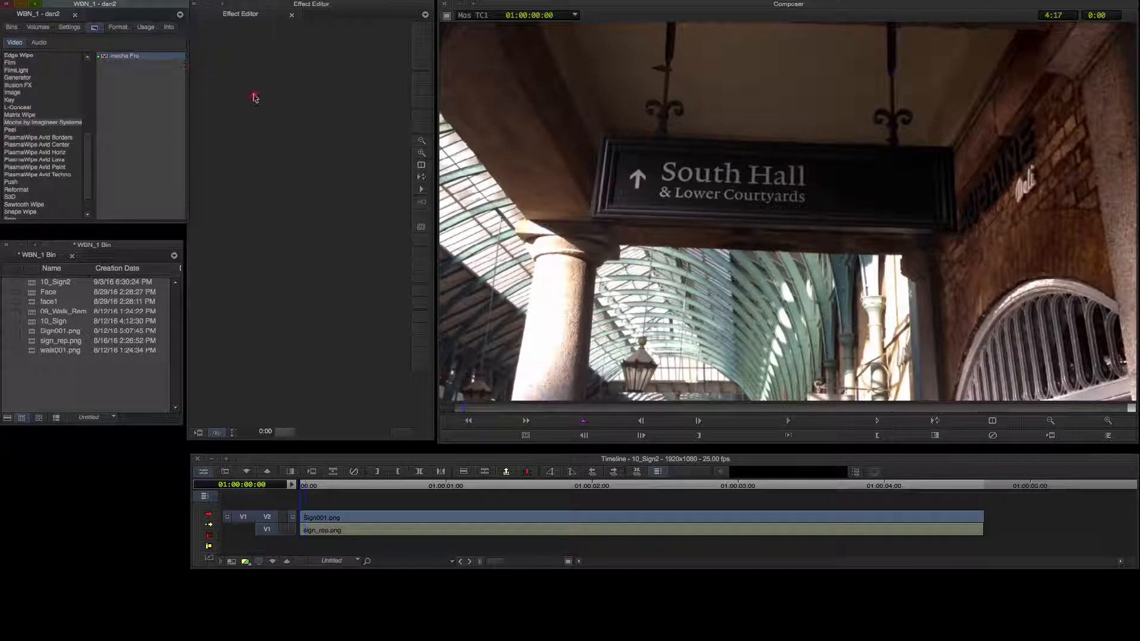
left_click(696, 516)
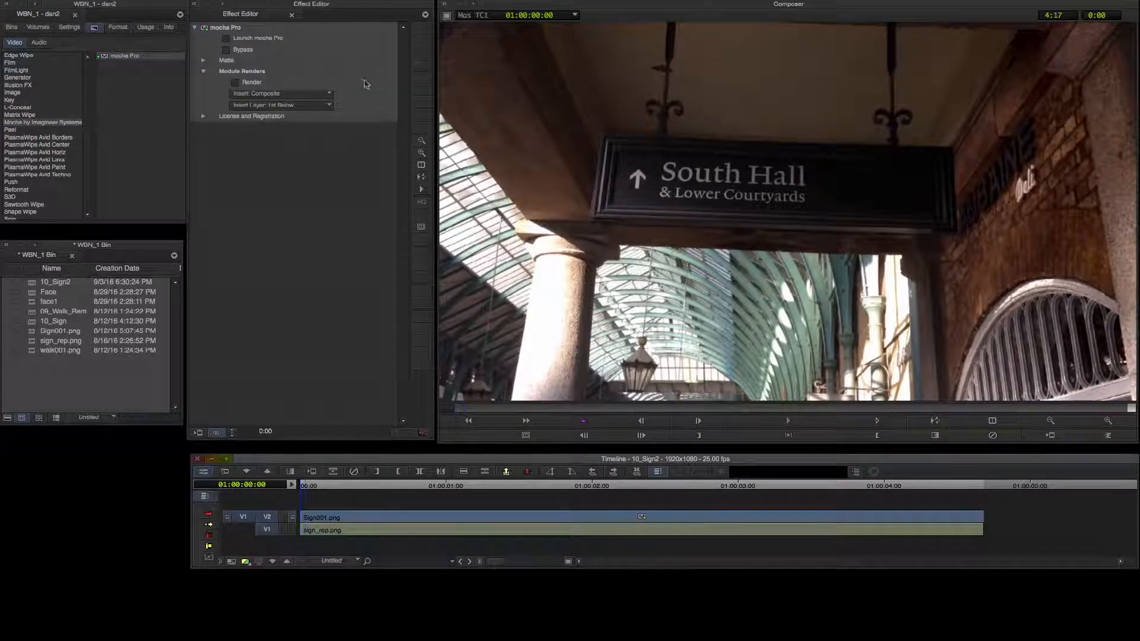
Cancel tracking at proxy resolution, switch the timeline video quality to full resolution and launch mocha Pro from the effect.
left_click(226, 38)
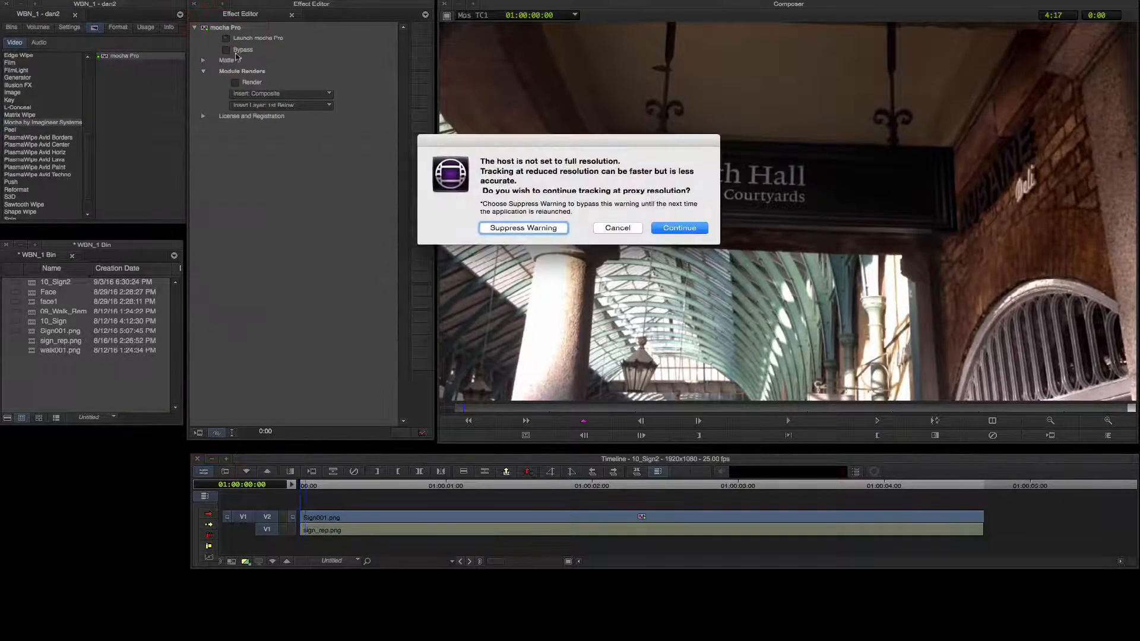
left_click(628, 230)
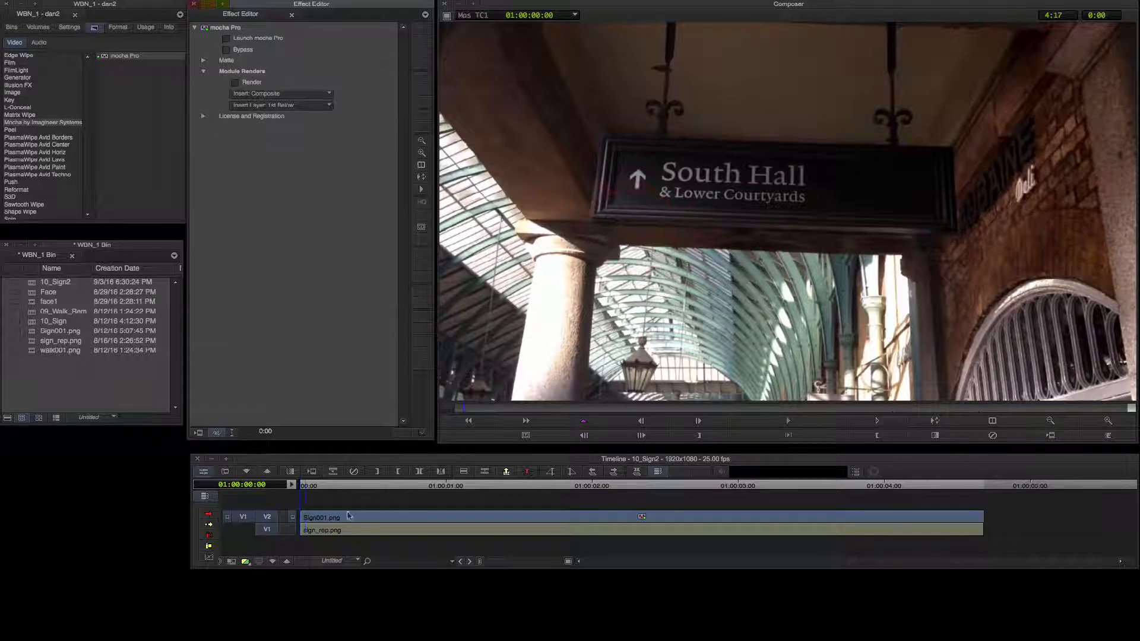
left_click(246, 562)
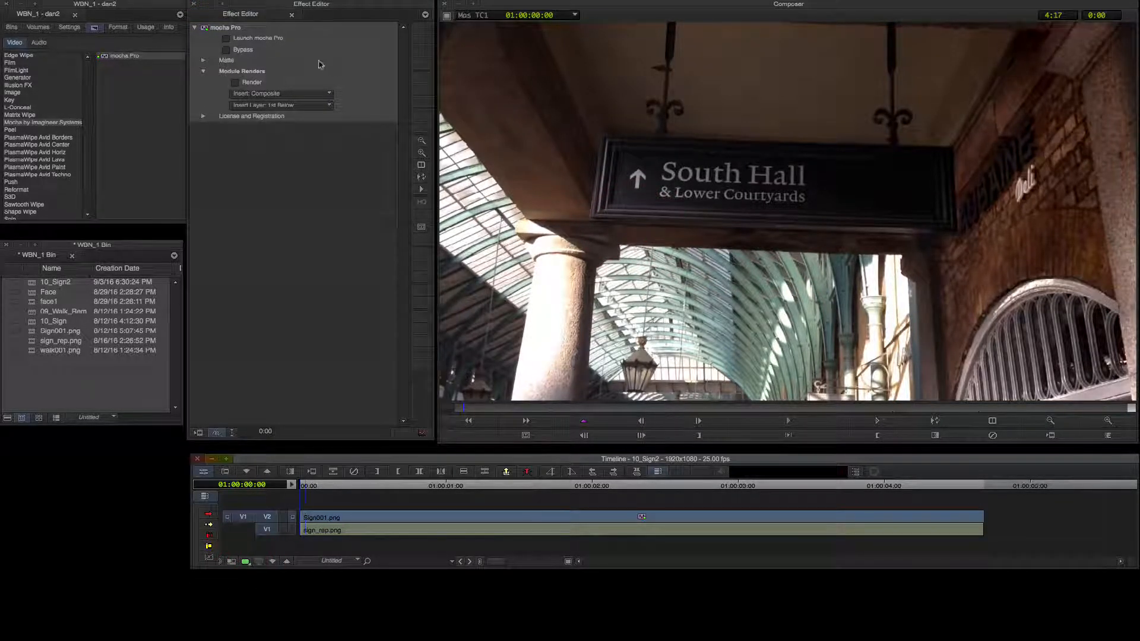
left_click(229, 38)
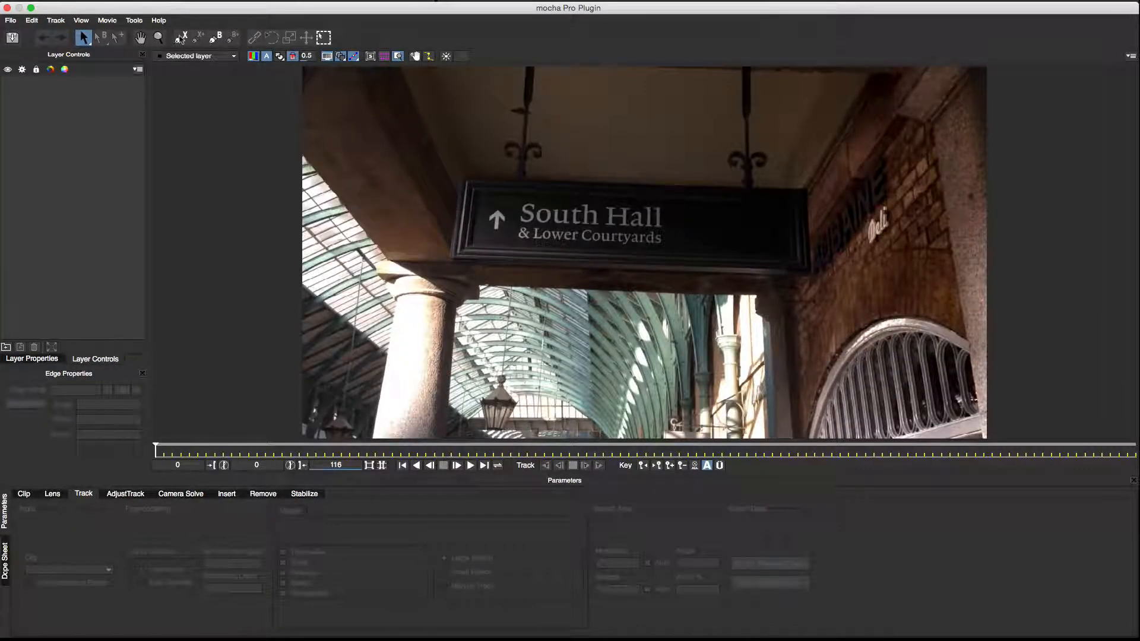
Draw an X-spline shape beside the South Hall sign, covering the brick wall lettering and the far column below it.
left_click(180, 38)
left_click(809, 218)
left_click(810, 239)
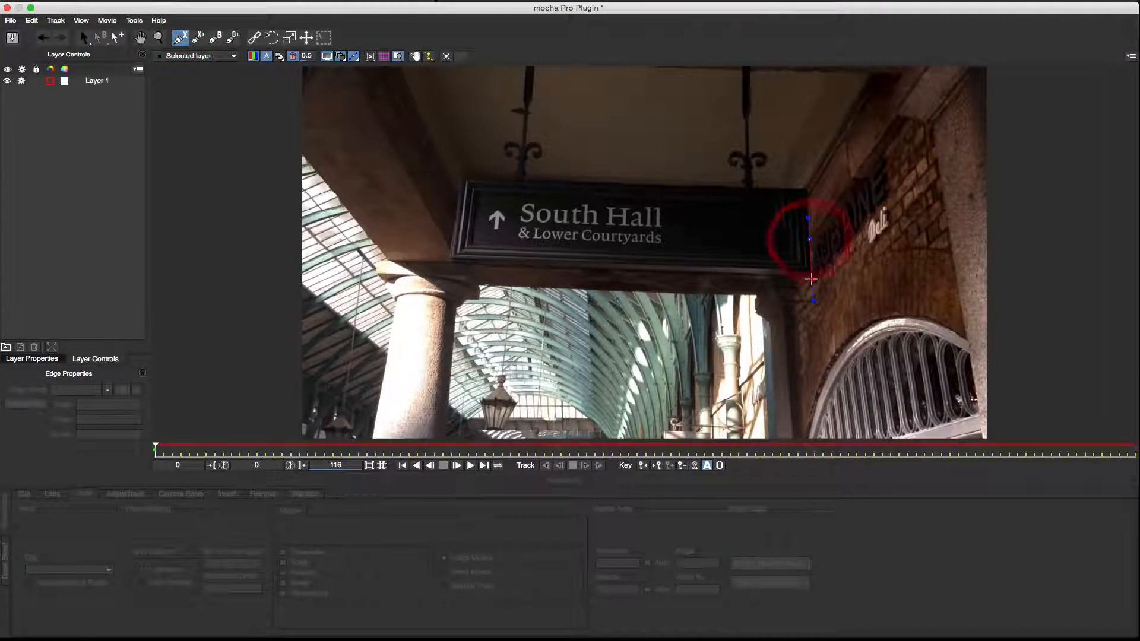
left_click(726, 328)
left_click(730, 404)
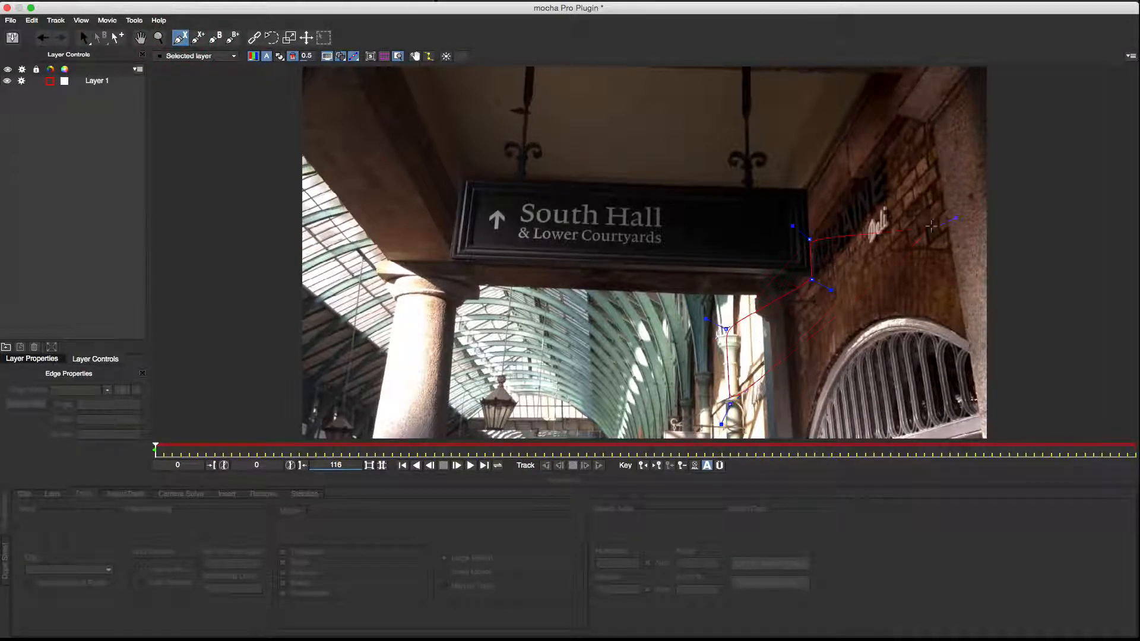
left_click(931, 211)
left_click(902, 125)
right_click(902, 122)
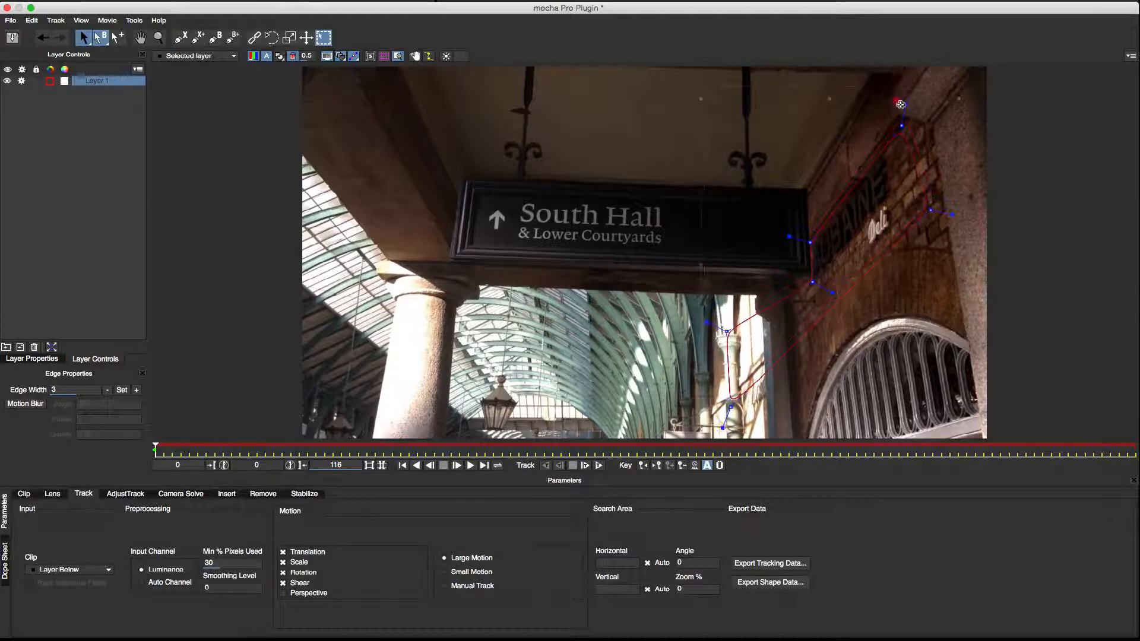
Adjust the wall shape's upper corner and its point at the far column, and rename the layer bg.
left_click_drag(905, 105, 907, 96)
left_click_drag(727, 331, 729, 345)
left_click(652, 339)
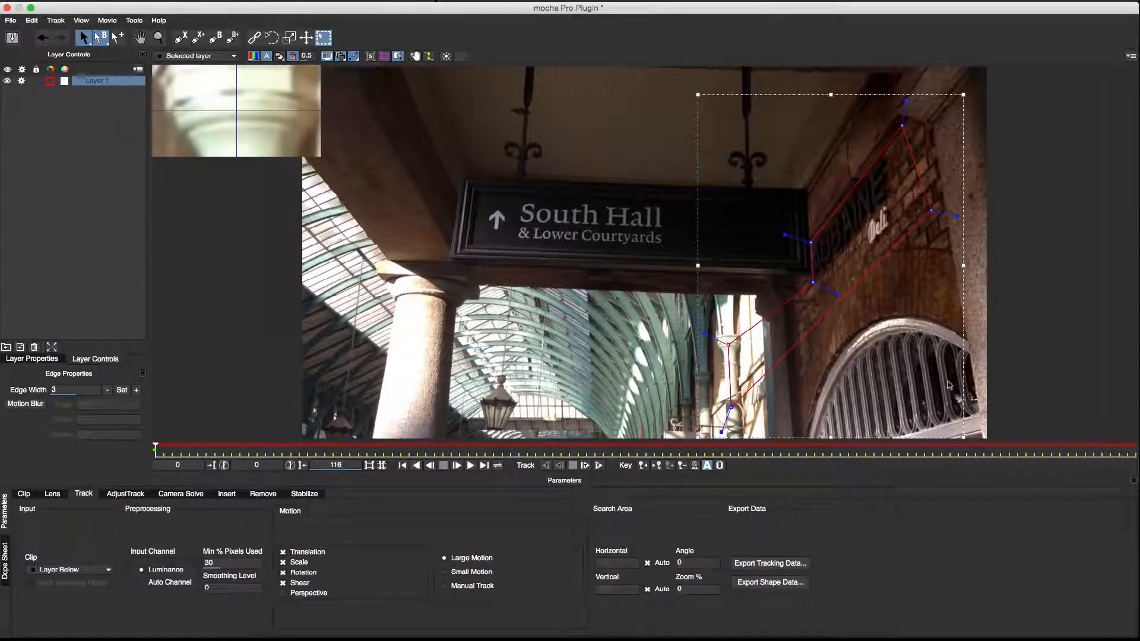
type("bg")
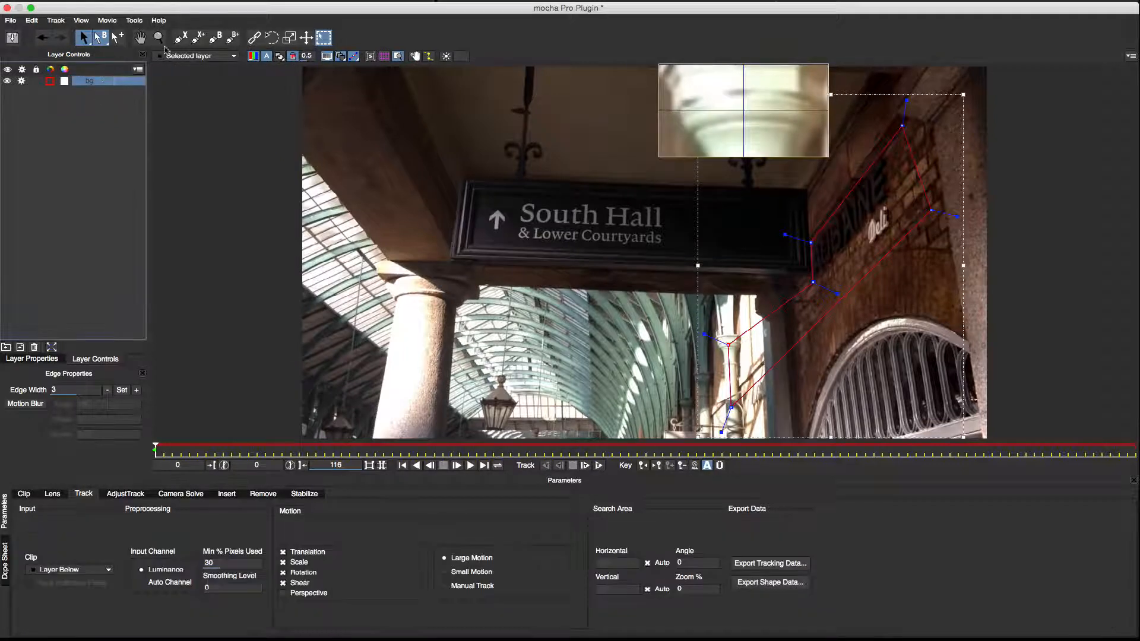
Draw a second X-spline tightly around the Deli lettering on the brick wall and fine-tune both shapes' corner points.
left_click(180, 39)
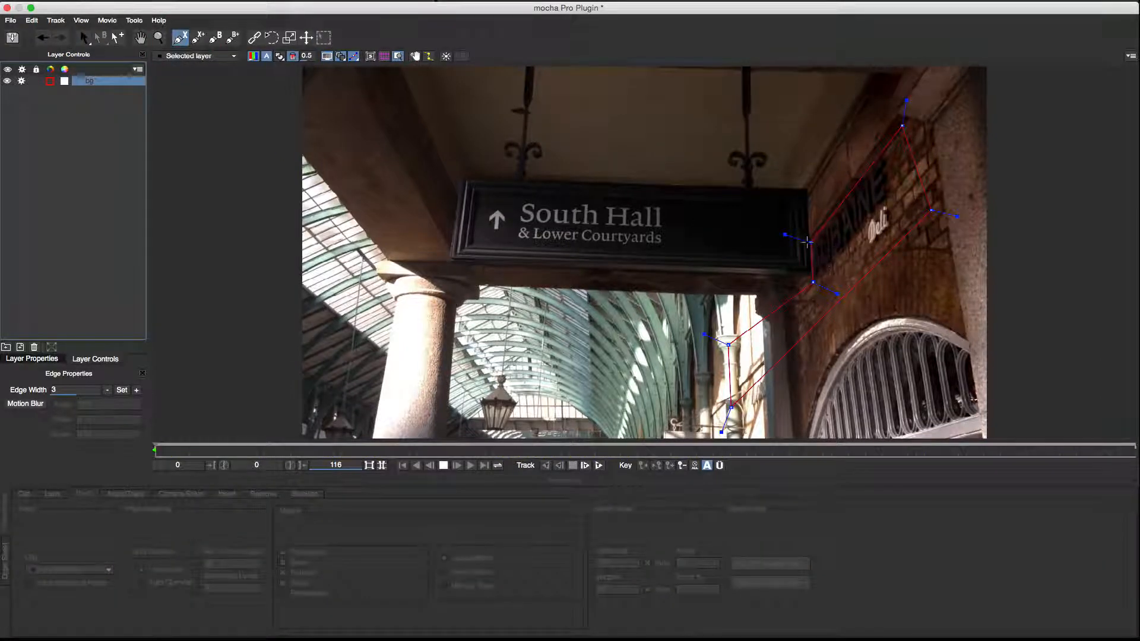
left_click(809, 242)
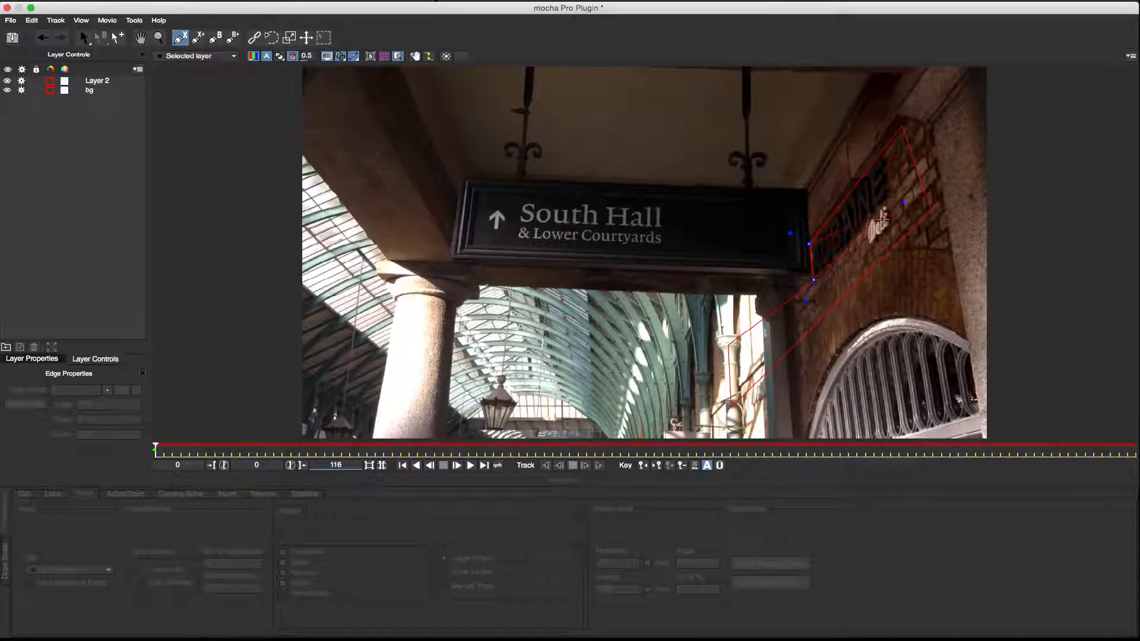
left_click(904, 213)
left_click(884, 144)
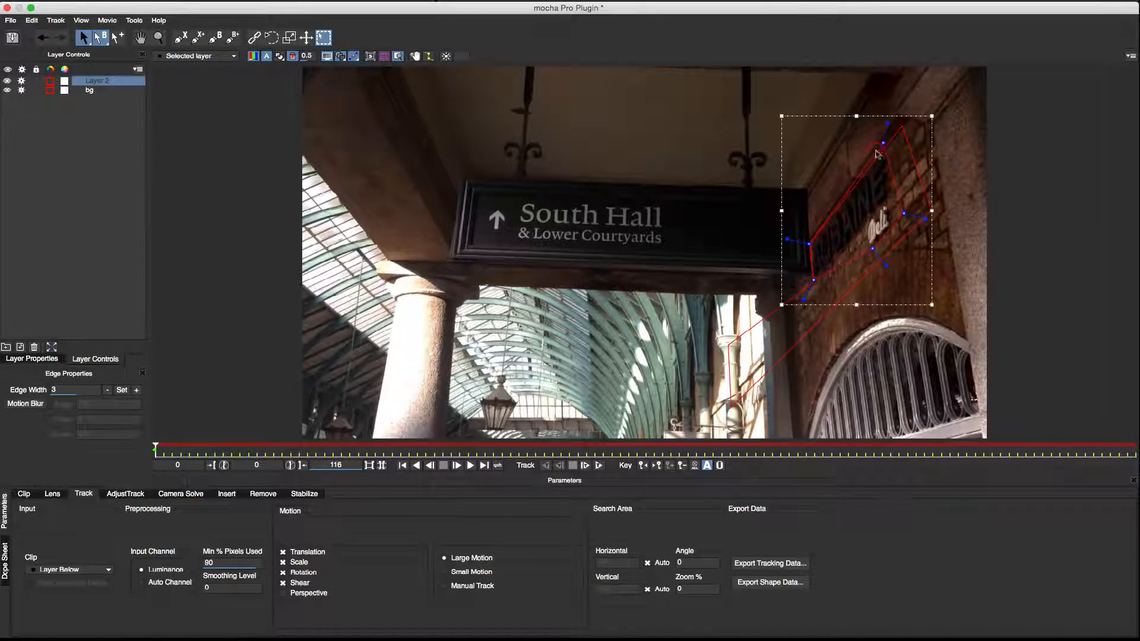
left_click_drag(882, 146, 902, 121)
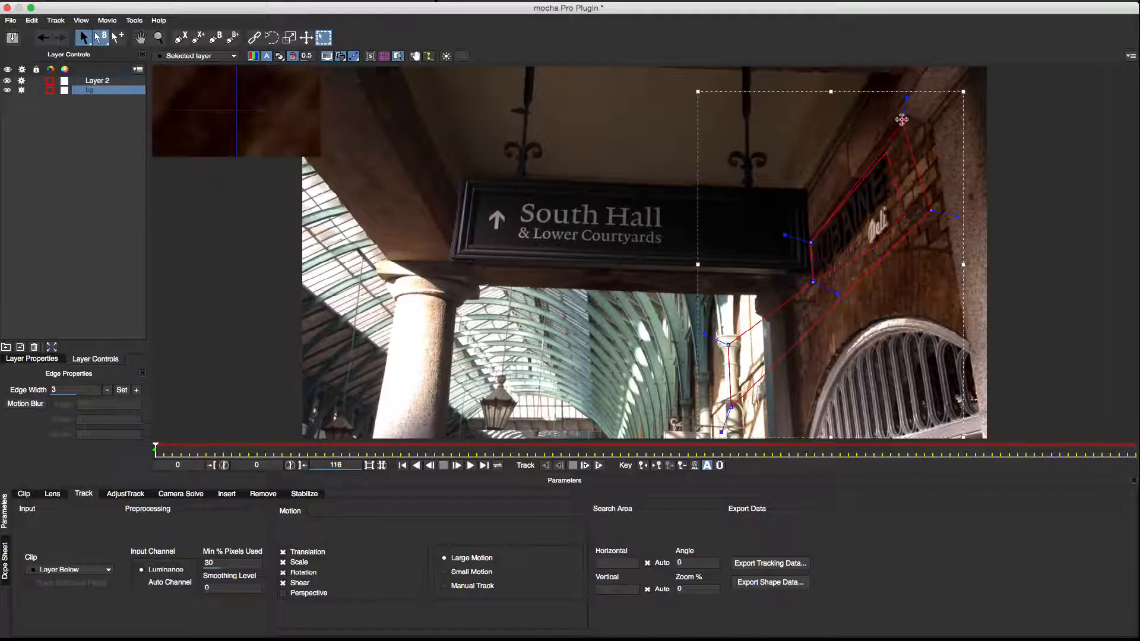
left_click(809, 241)
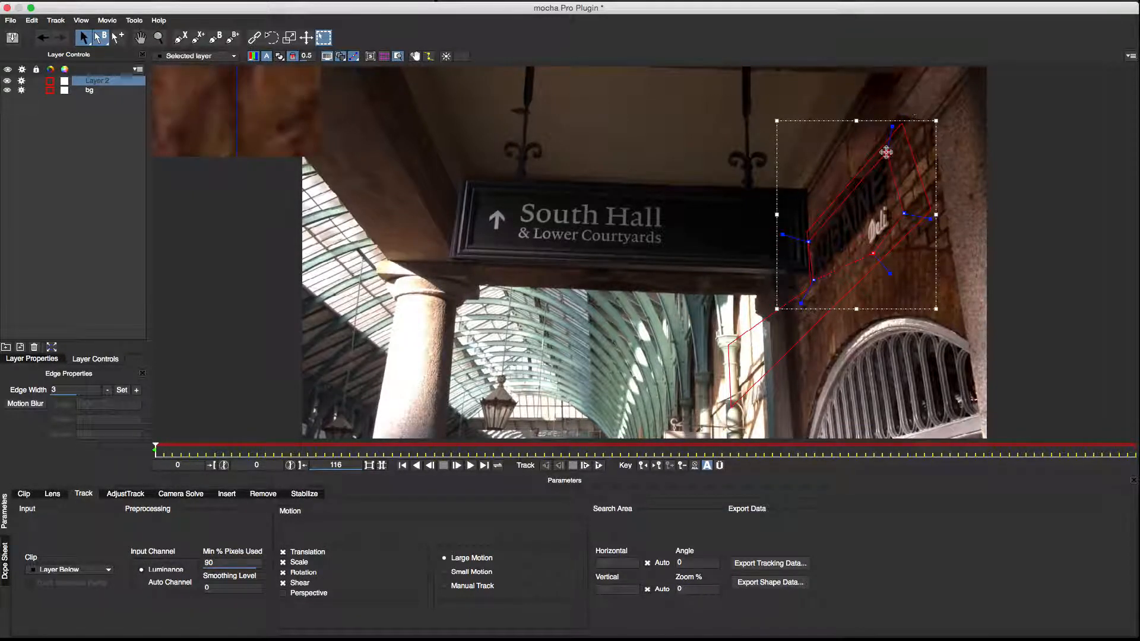
Apply a soft edge width of 4 to the lettering layer's shape.
left_click(69, 391)
type("4")
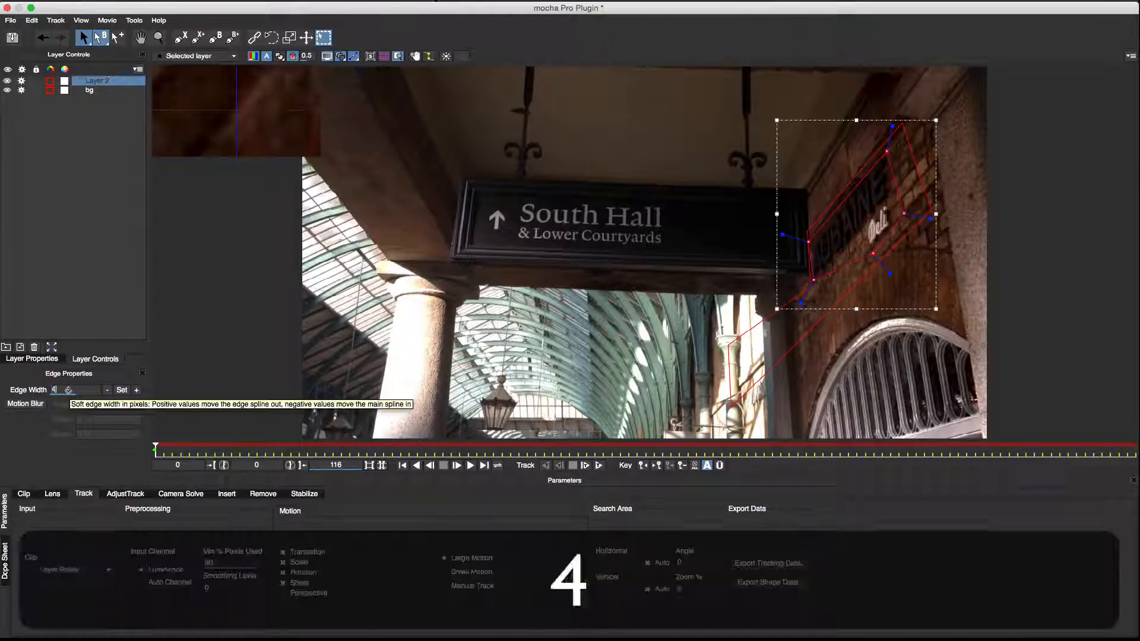
key("Return")
left_click(121, 390)
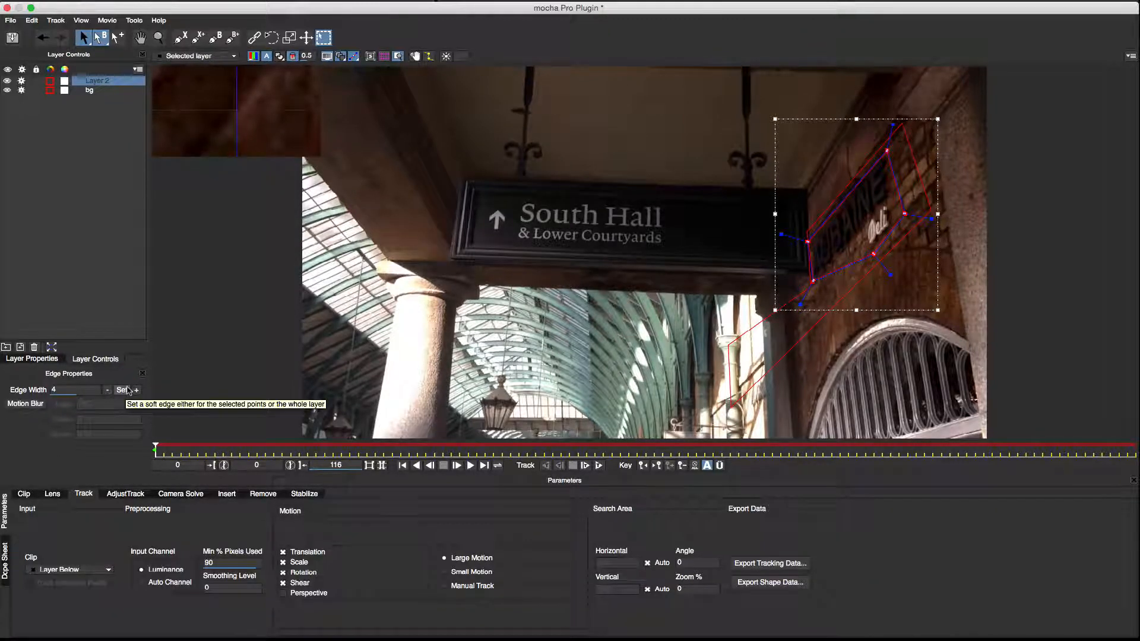
Rename the lettering layer remove and link it to the bg layer's track.
double_click(101, 81)
type("remove")
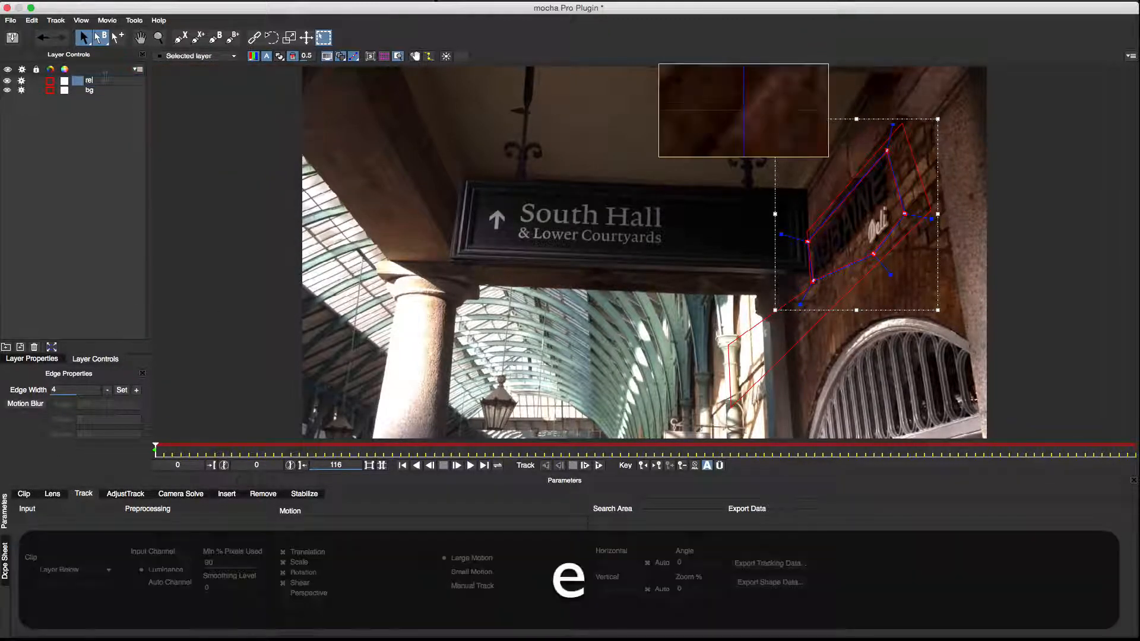
key("Return")
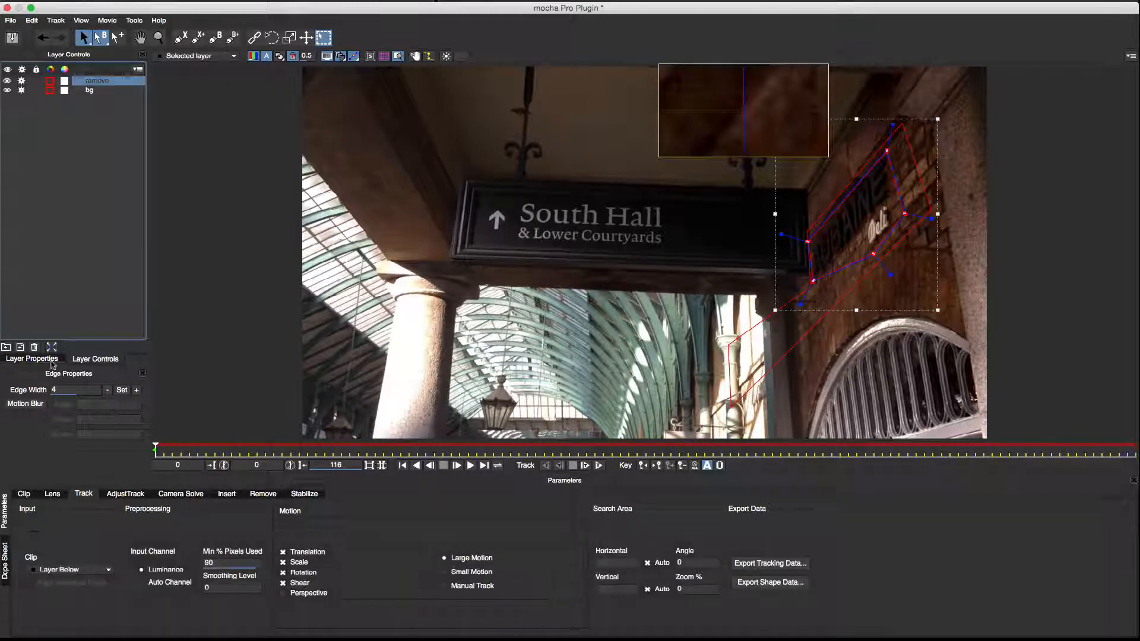
left_click(44, 360)
left_click(63, 131)
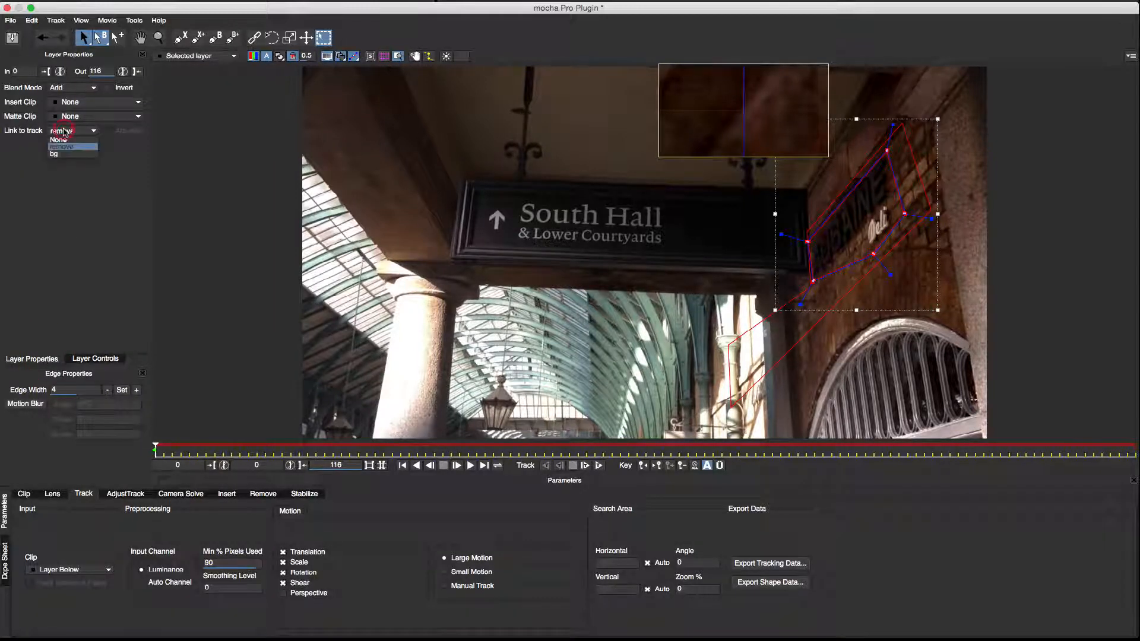
left_click(53, 150)
left_click(101, 356)
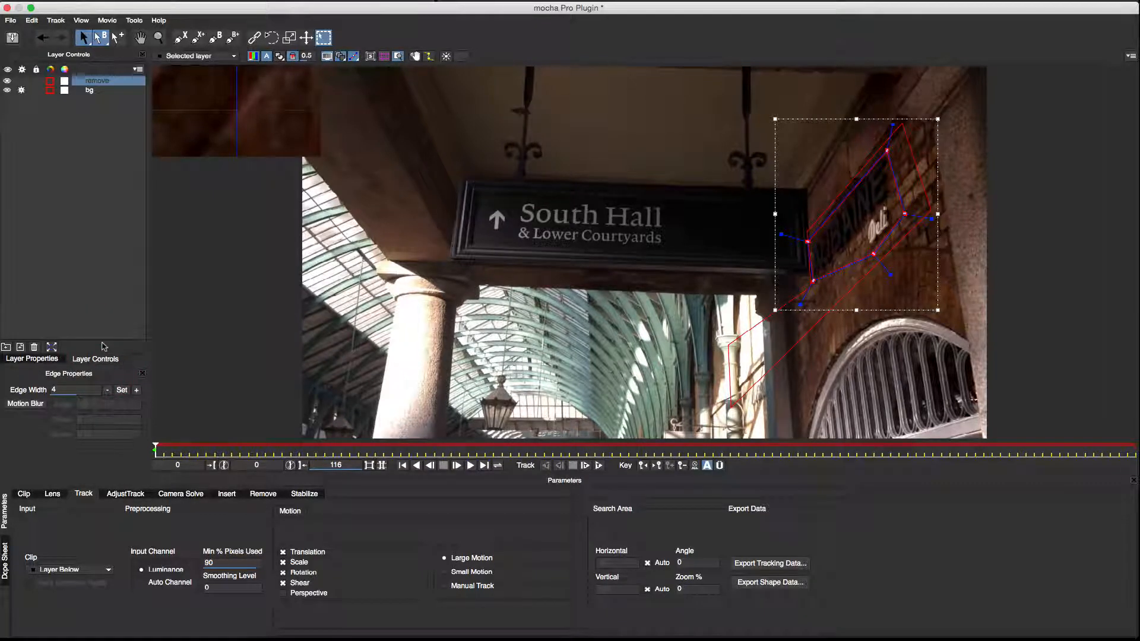
Set the bg layer's out point to frame 54 and return to the first frame.
left_click(90, 89)
left_click_drag(156, 450, 612, 451)
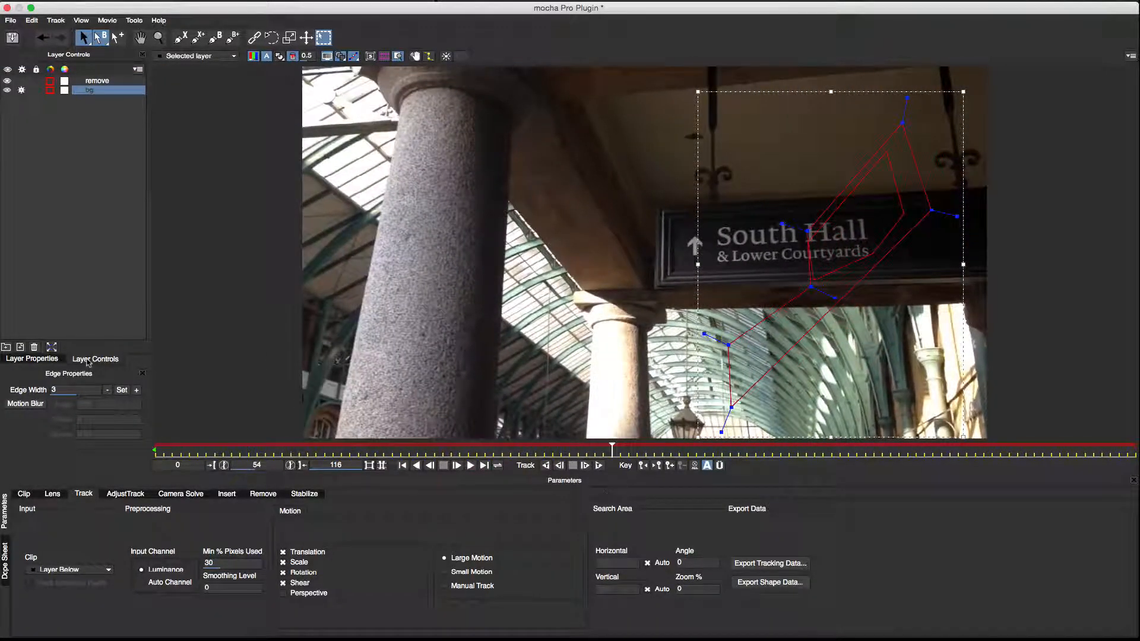
left_click(32, 359)
left_click(137, 71)
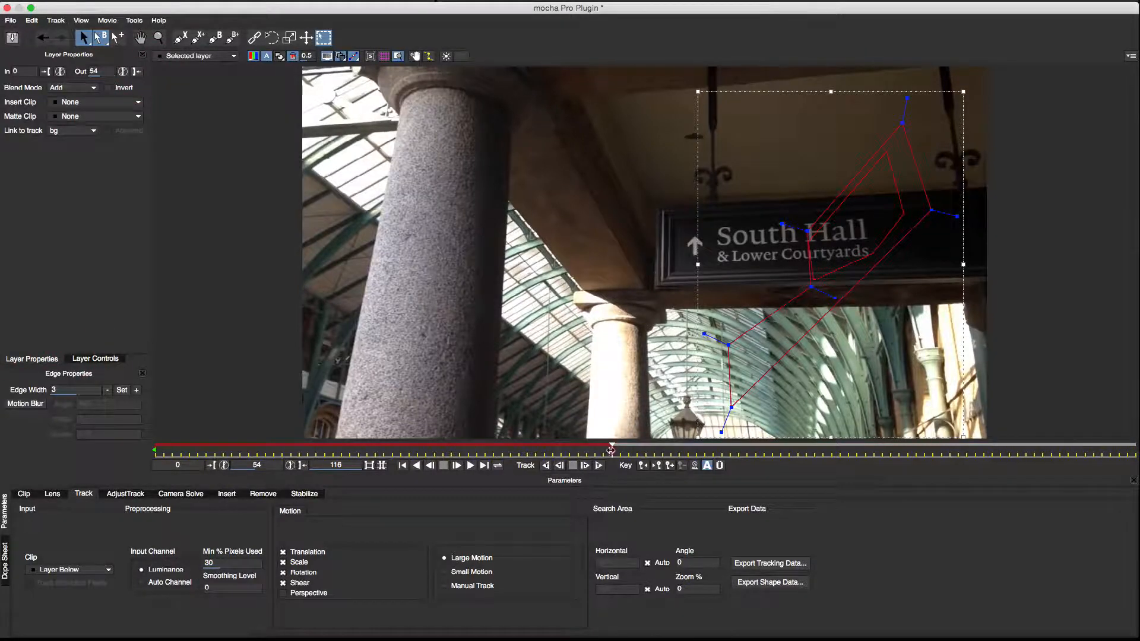
left_click_drag(611, 450, 156, 451)
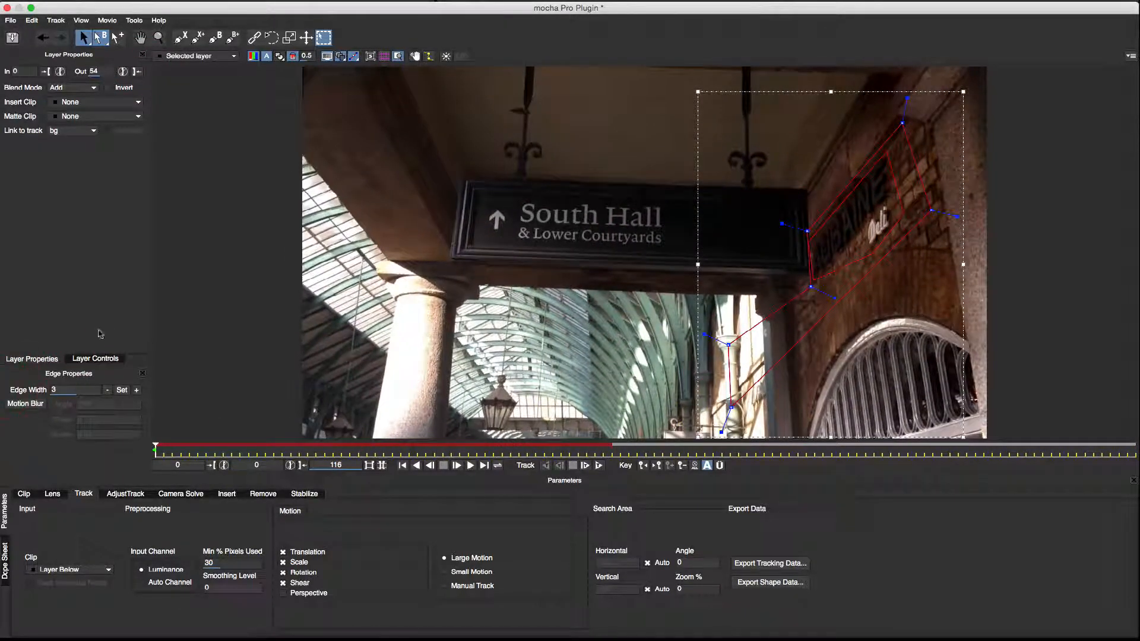
left_click(95, 358)
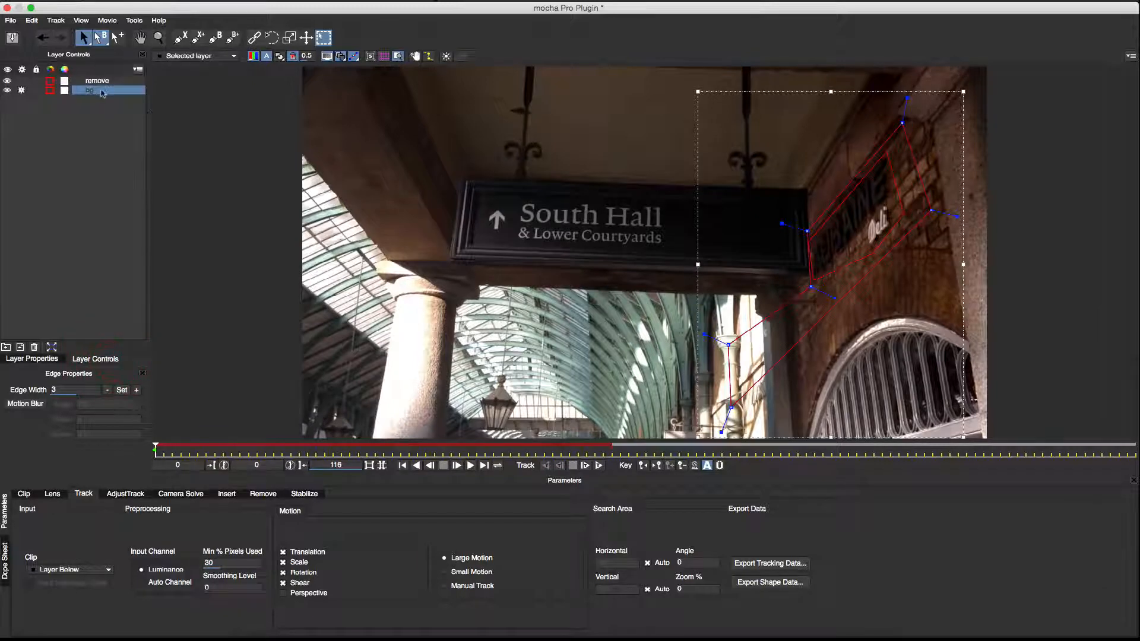
Set the bg layer's minimum pixels used to 75%, enable perspective motion and track the layer forward through frame 54.
double_click(230, 561)
type("75")
key("Return")
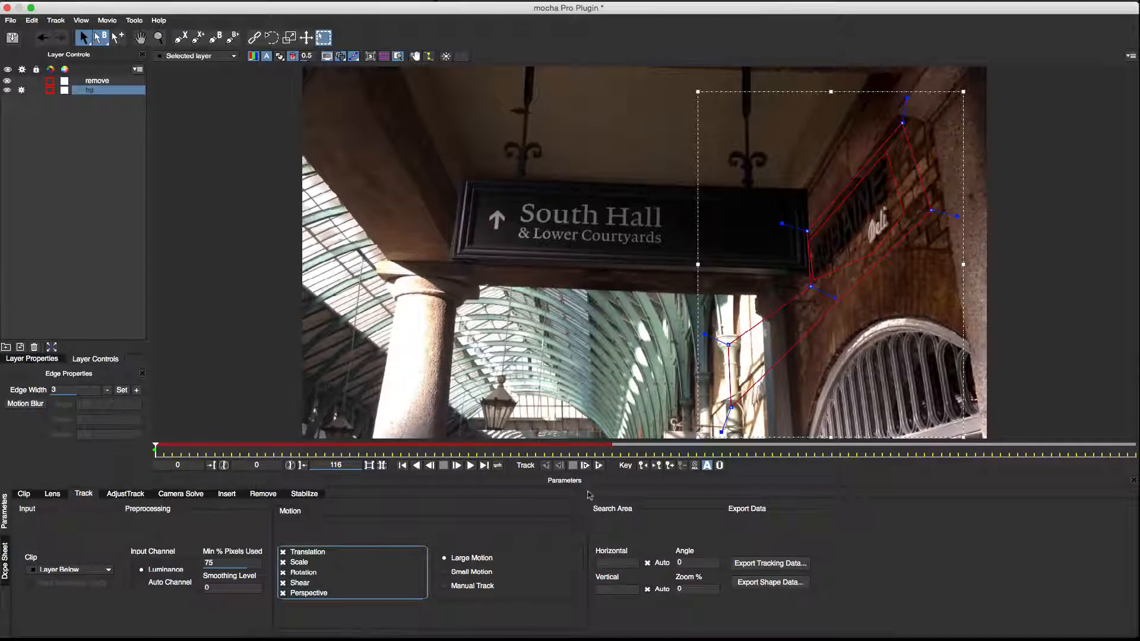
left_click(599, 466)
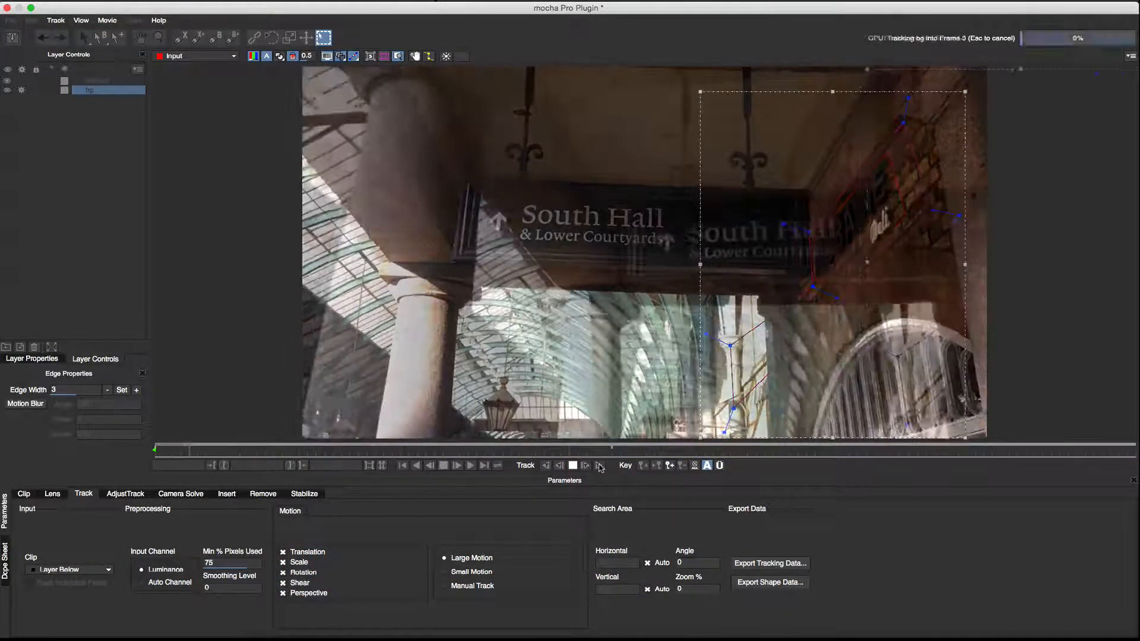
key("Escape")
Hide the bg layer and, at frame 0, adjust the remove shape's two corner points beside the hanging sign.
left_click_drag(612, 446, 155, 449)
left_click(7, 89)
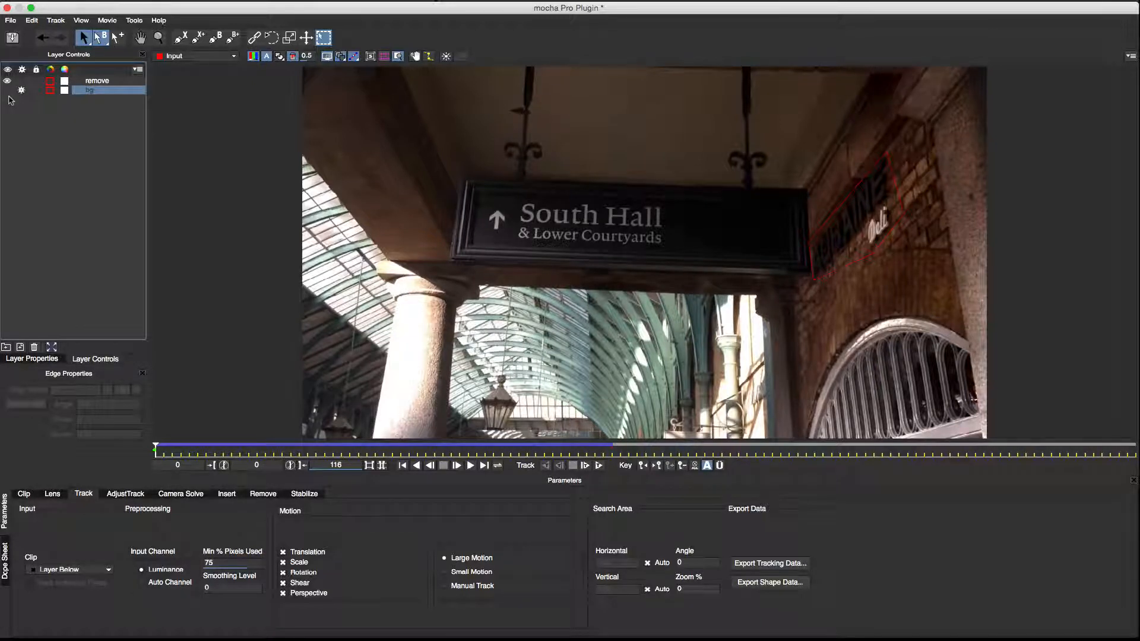
left_click(807, 241)
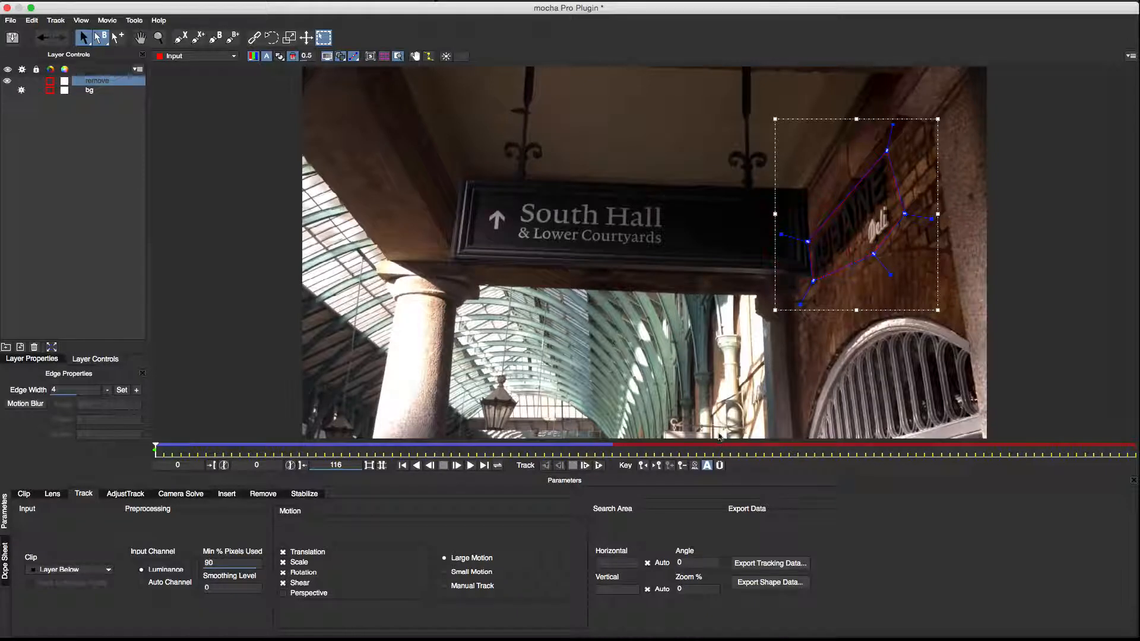
left_click_drag(809, 242, 810, 237)
left_click_drag(814, 281, 810, 282)
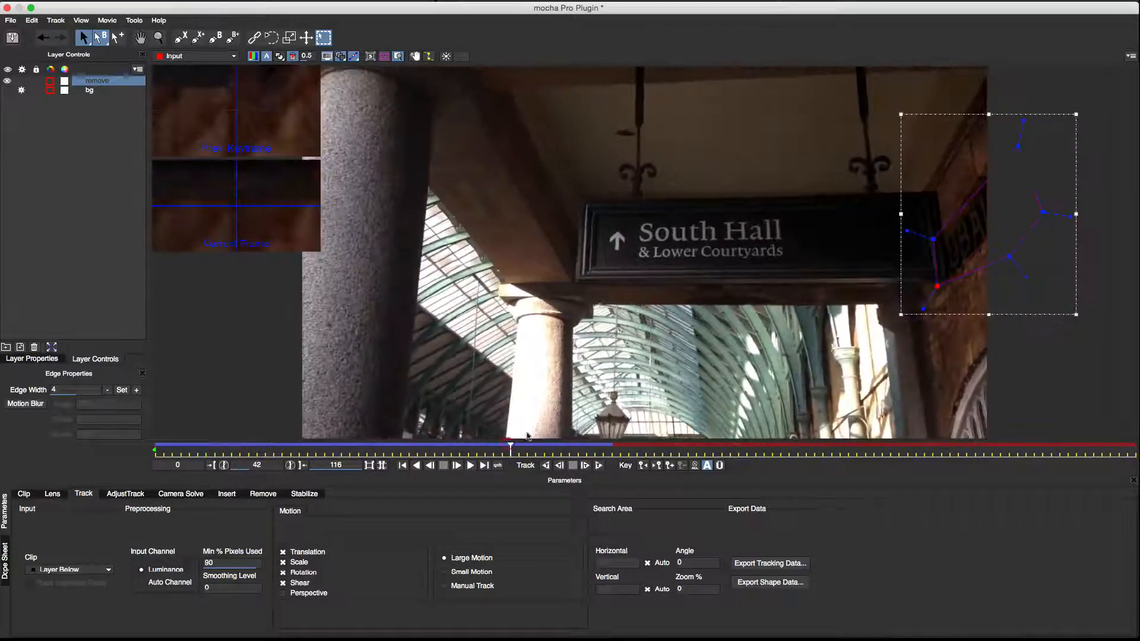
At frame 42, reposition the remove shape's two corner points along the hanging sign's edge and return to frame 0.
left_click_drag(934, 238, 947, 231)
left_click_drag(937, 286, 951, 294)
left_click_drag(510, 452, 1, 366)
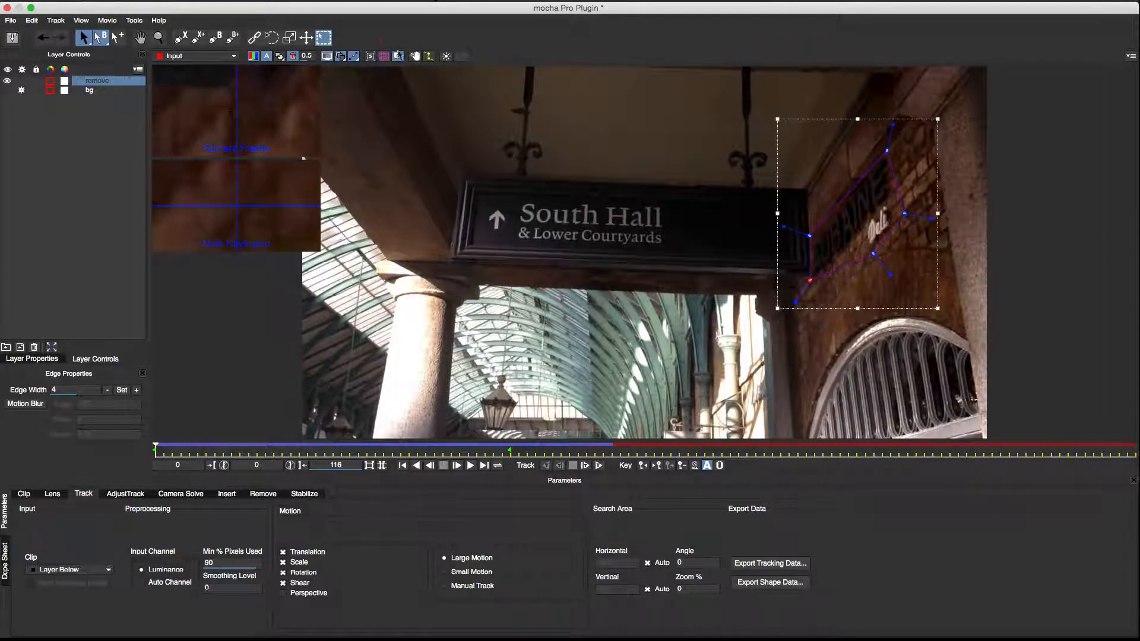
Create a clean plate from the input clip in the Remove module, saving Clean Plate_Input0.TIFF to the Desktop.
left_click(263, 494)
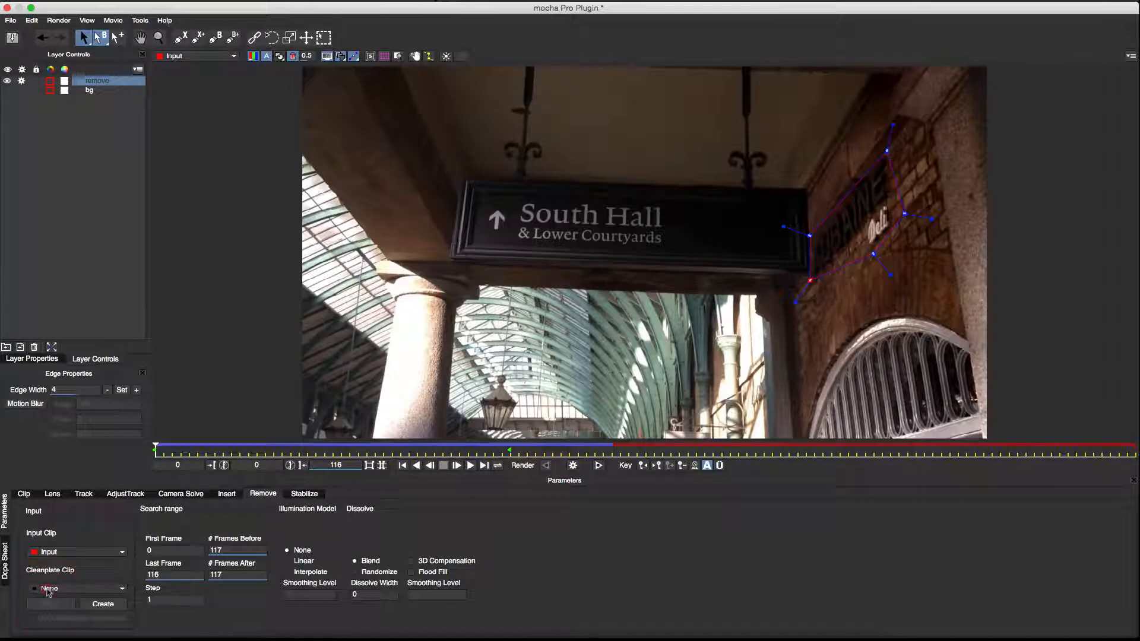
left_click(121, 604)
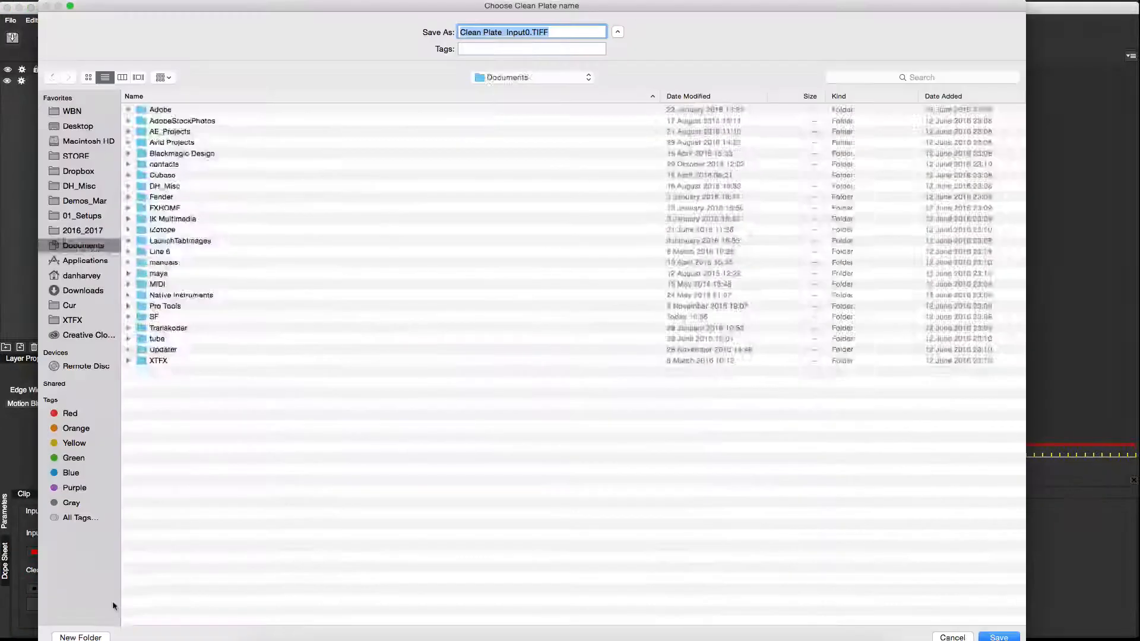
left_click(85, 127)
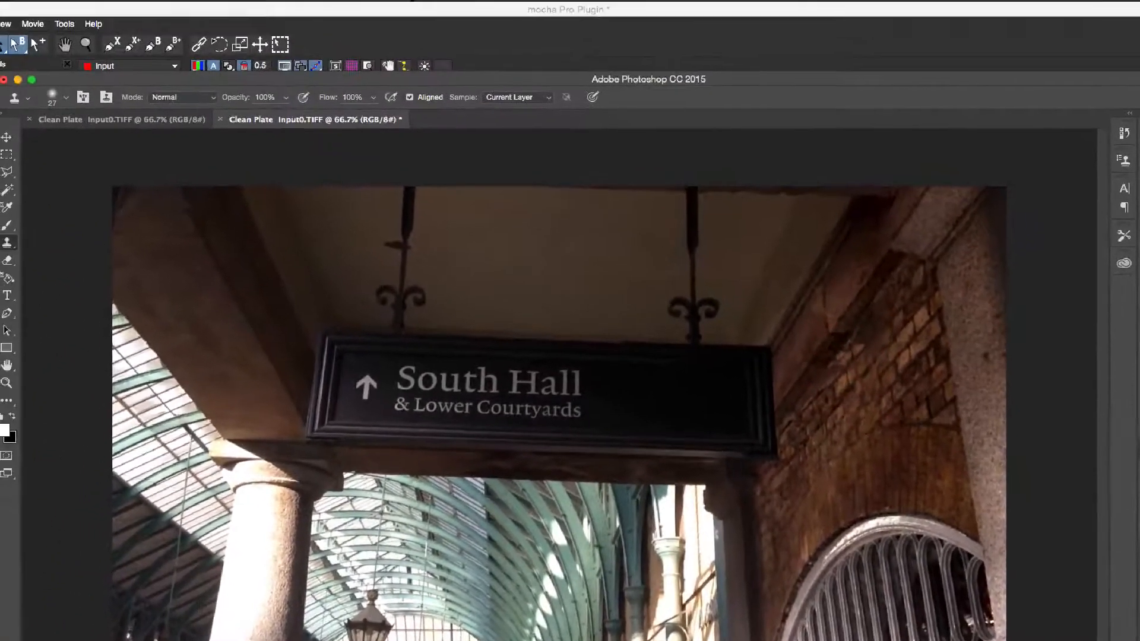
In Photoshop, save the retouched clean plate as a TIFF over the existing Clean Plate_Input0.TIFF on the Desktop.
left_click(25, 2)
left_click(62, 134)
left_click(370, 195)
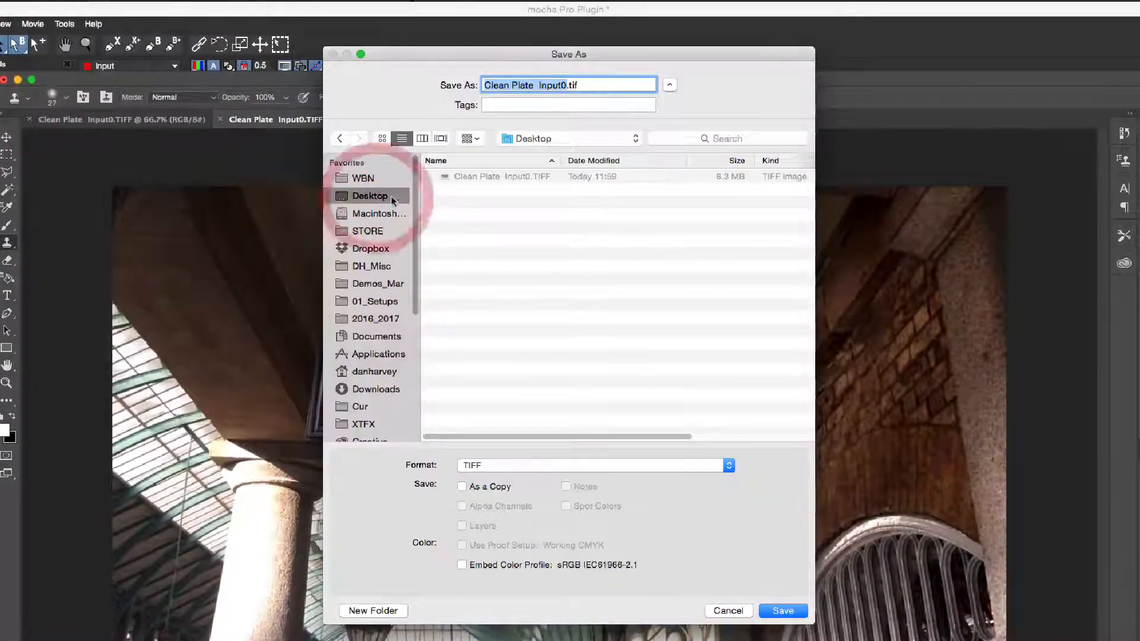
left_click(539, 174)
key("Return")
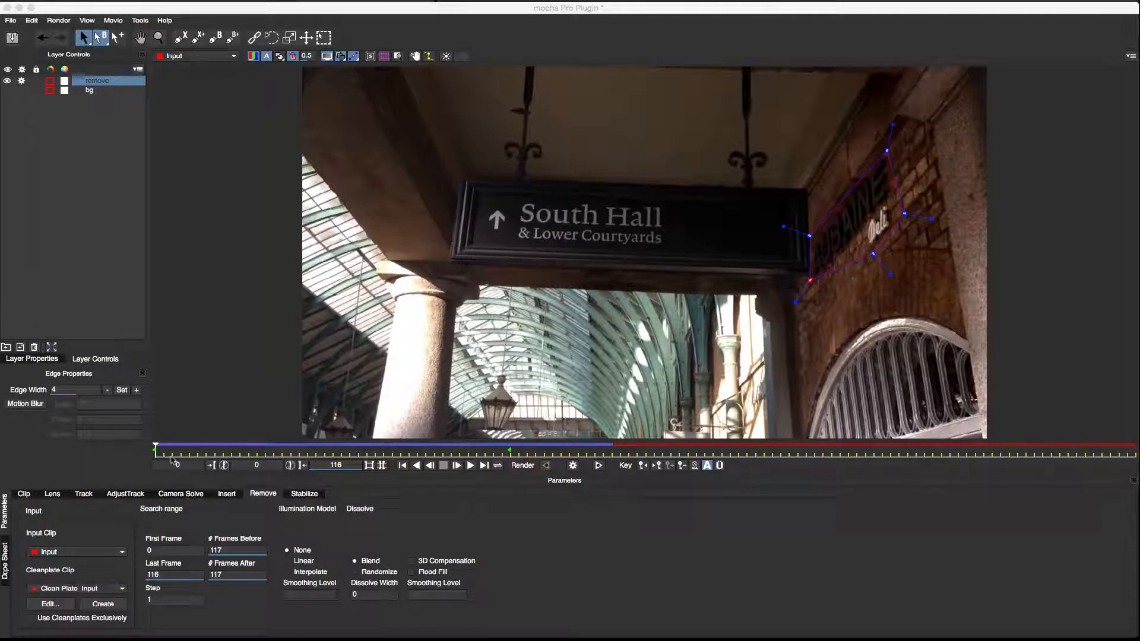
At frame 28, hide the spline overlays and render the removal, then render it again with Use Cleanplates Exclusively enabled.
left_click_drag(165, 450, 393, 451)
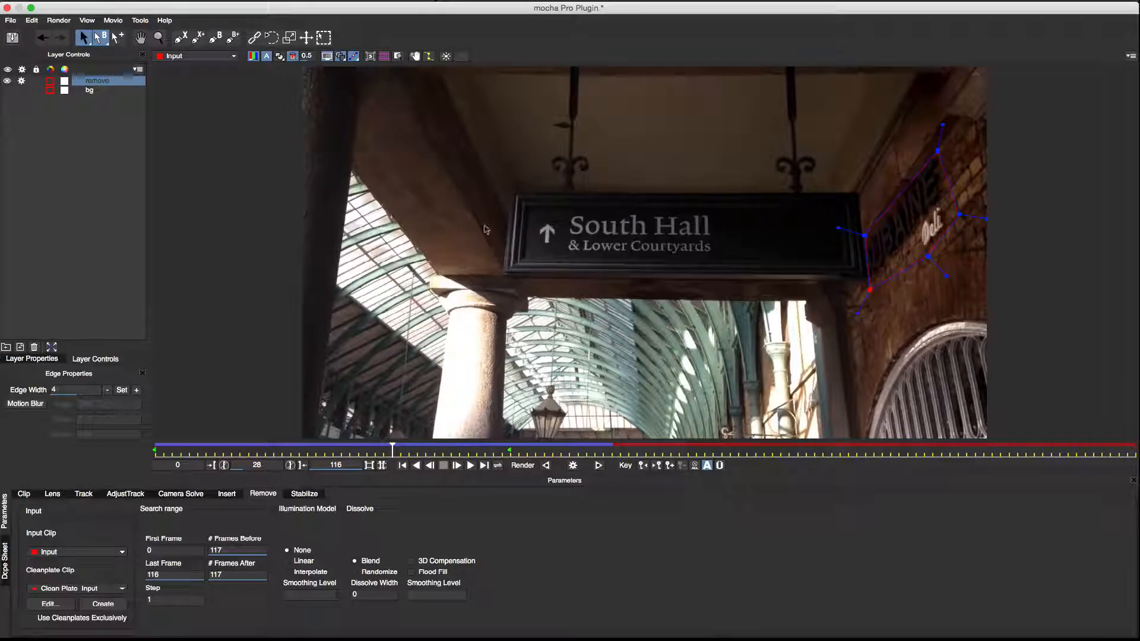
left_click(339, 57)
left_click(573, 466)
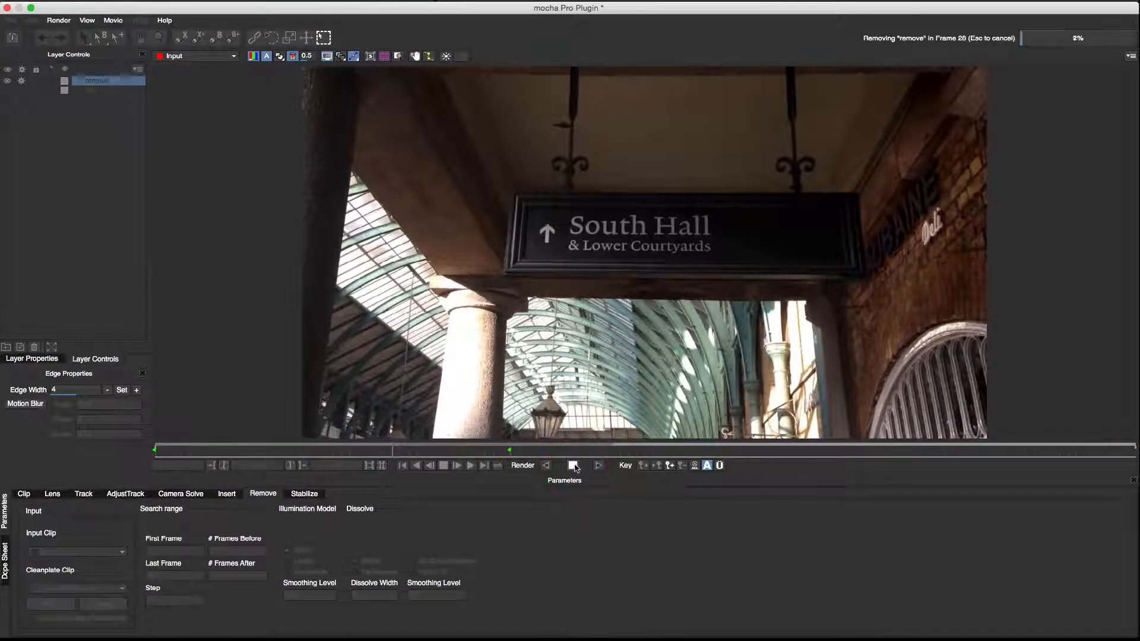
left_click(574, 461)
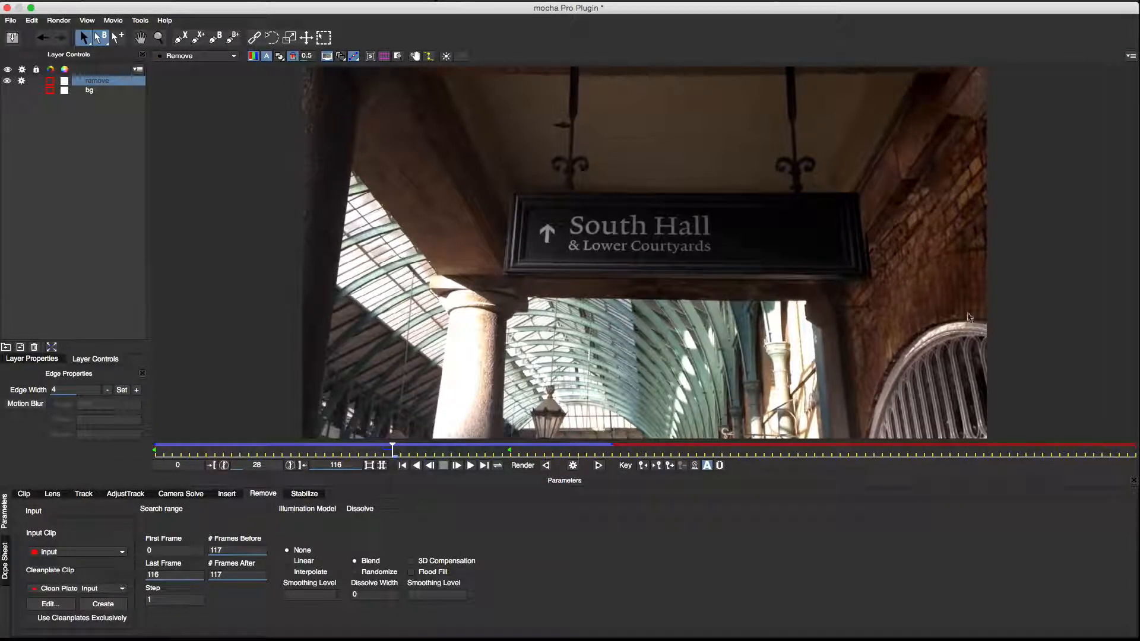
left_click(30, 619)
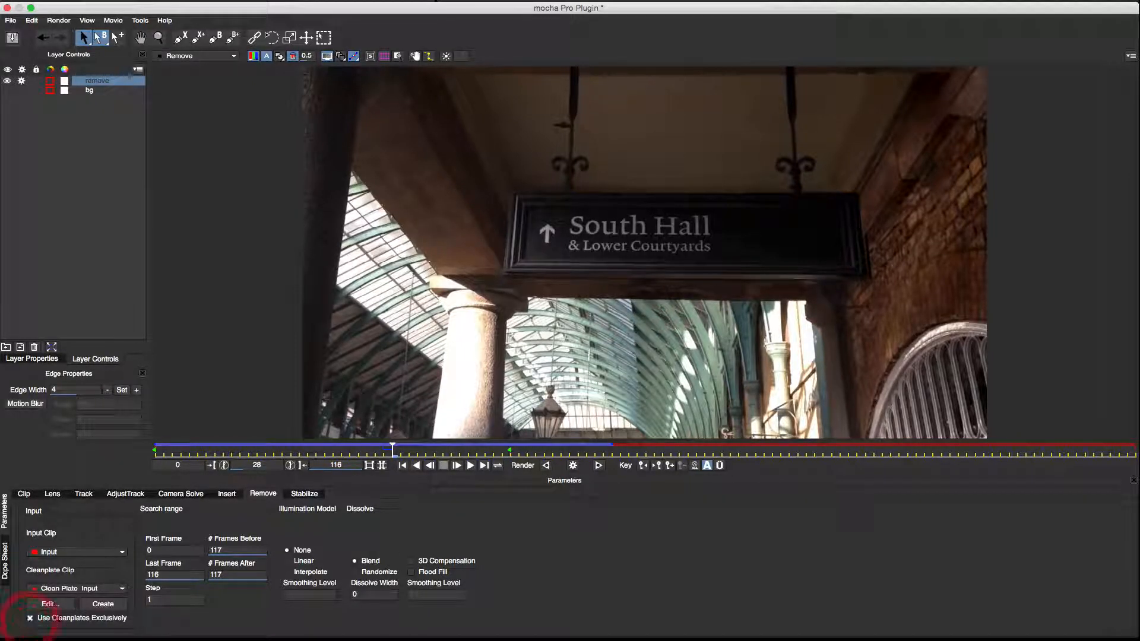
left_click(573, 466)
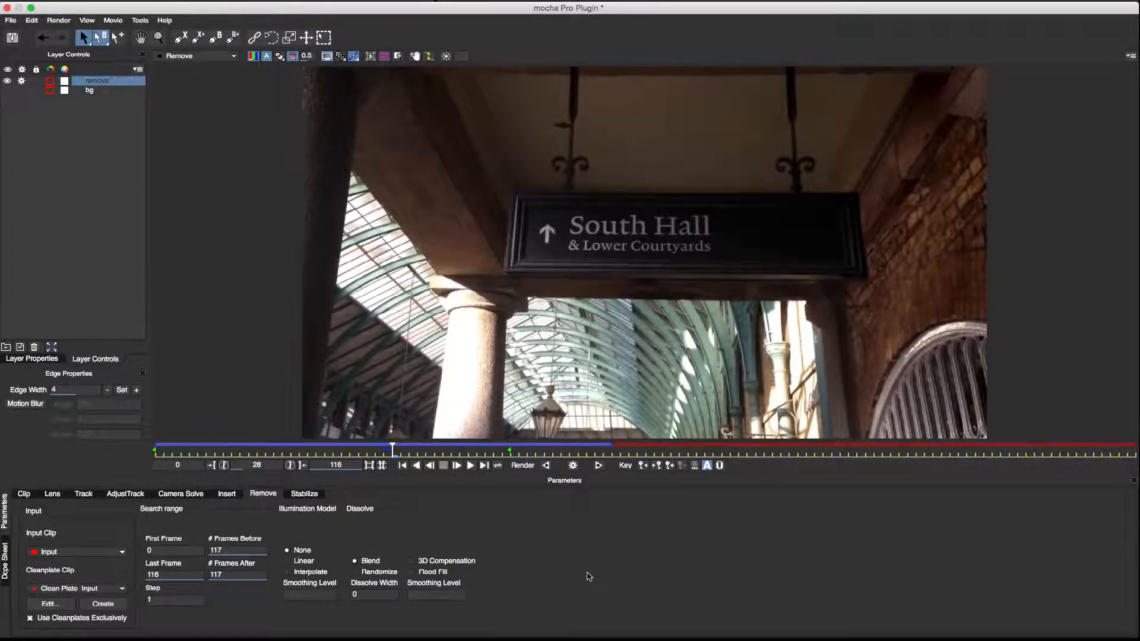
Save and close the mocha project, and enable the effect's module render with Remove selected in Media Composer.
key("alt+super+z")
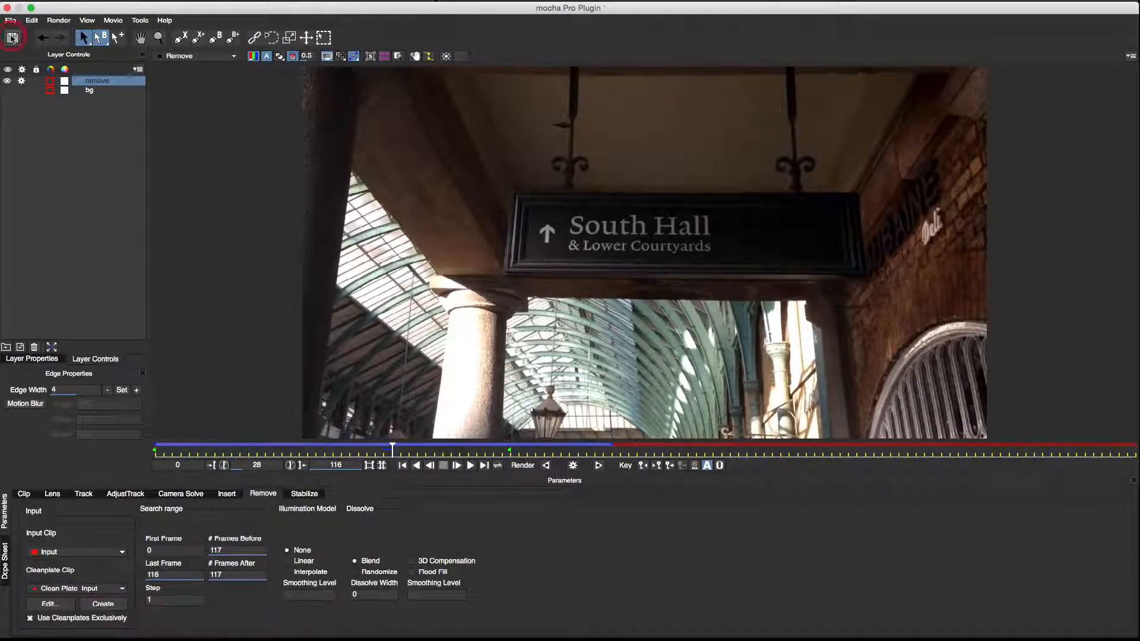
left_click(7, 7)
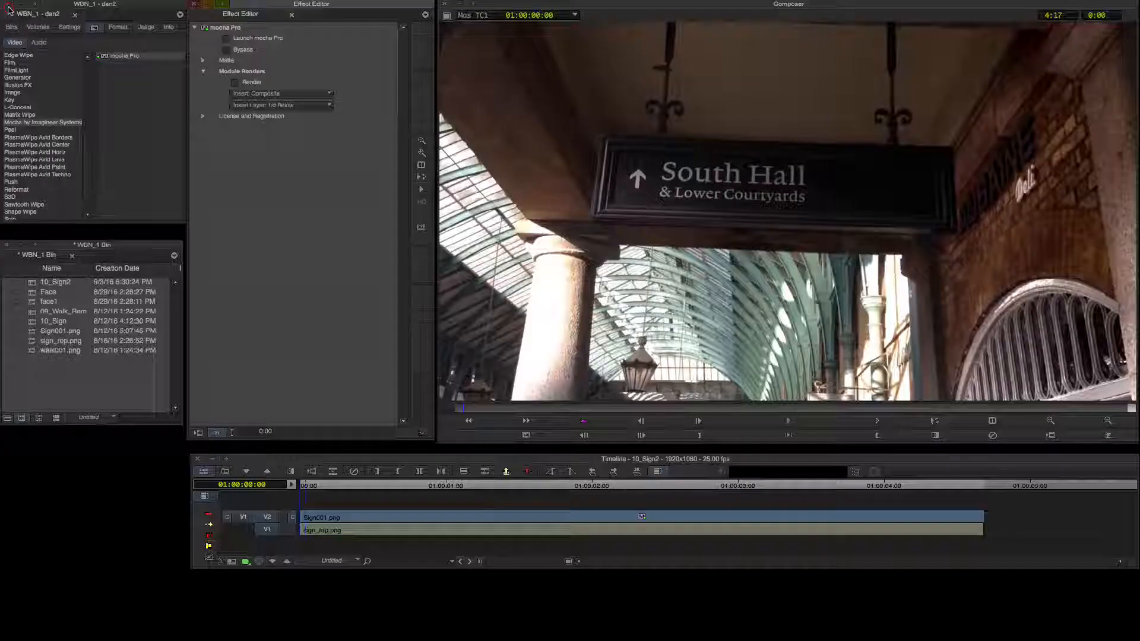
left_click(253, 95)
left_click(250, 123)
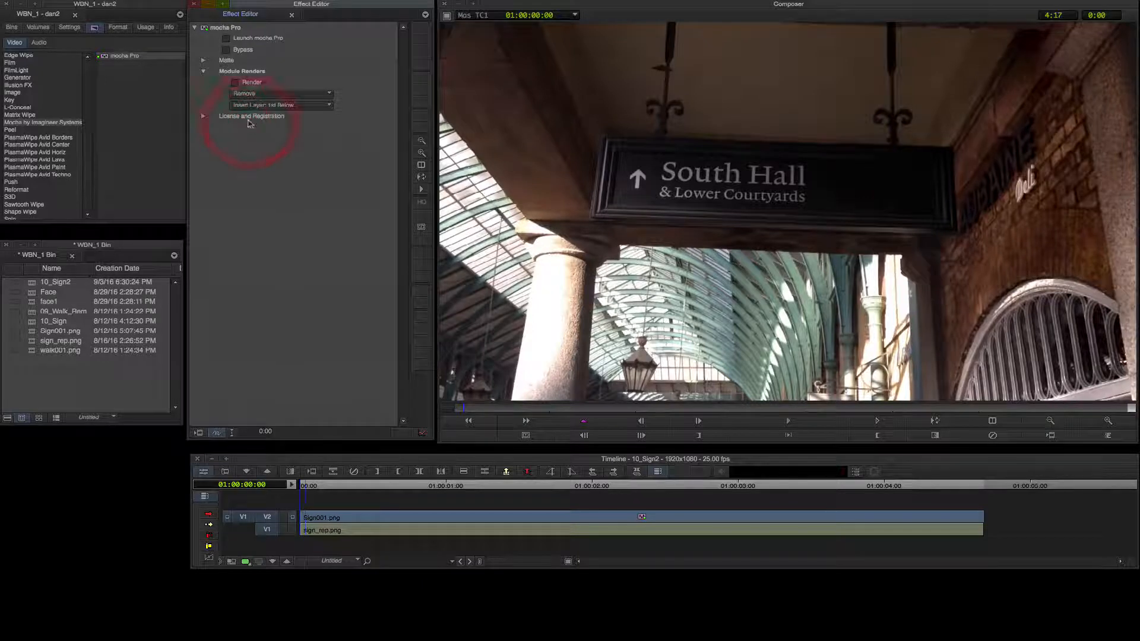
left_click(236, 83)
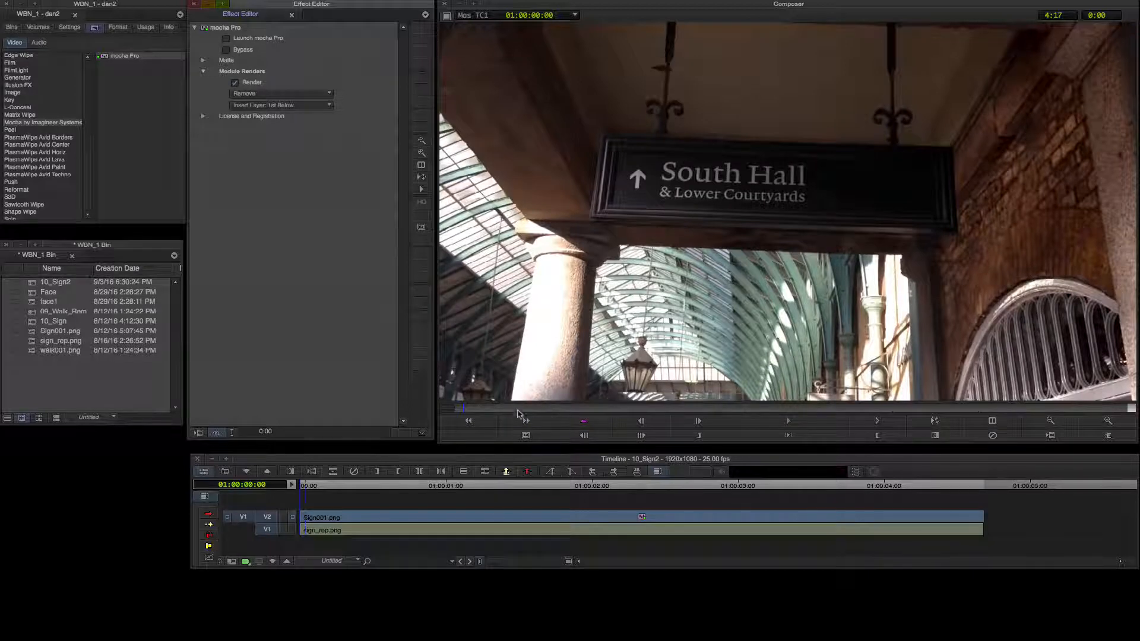
Check the removal at several frames of the clip and view the replacement sign on track V1 before returning to V2.
left_click(565, 408)
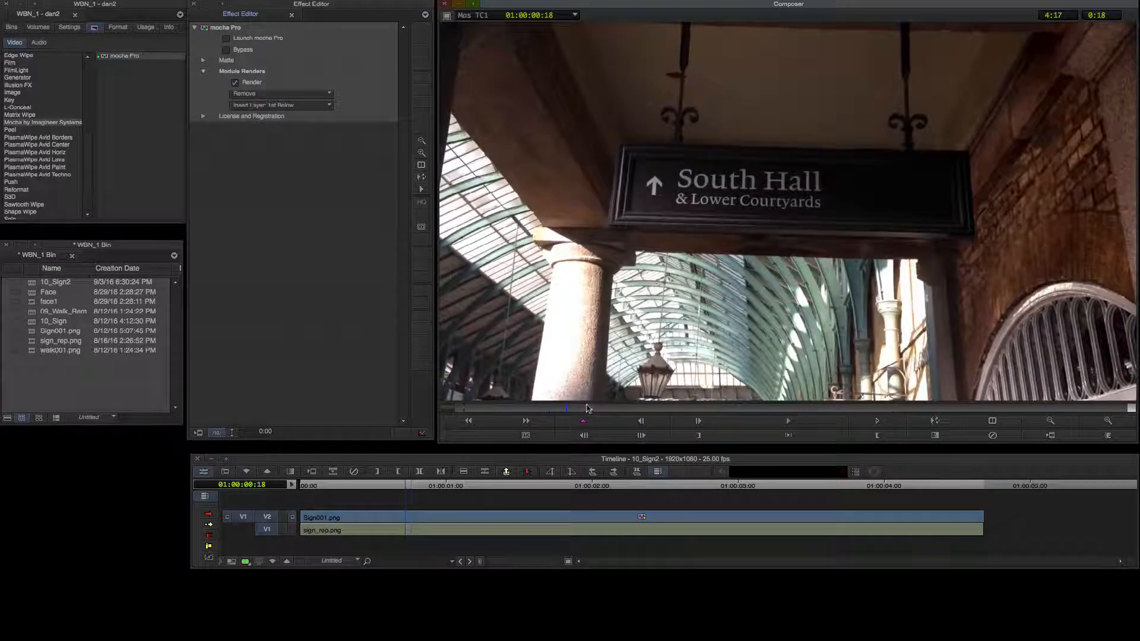
left_click(682, 410)
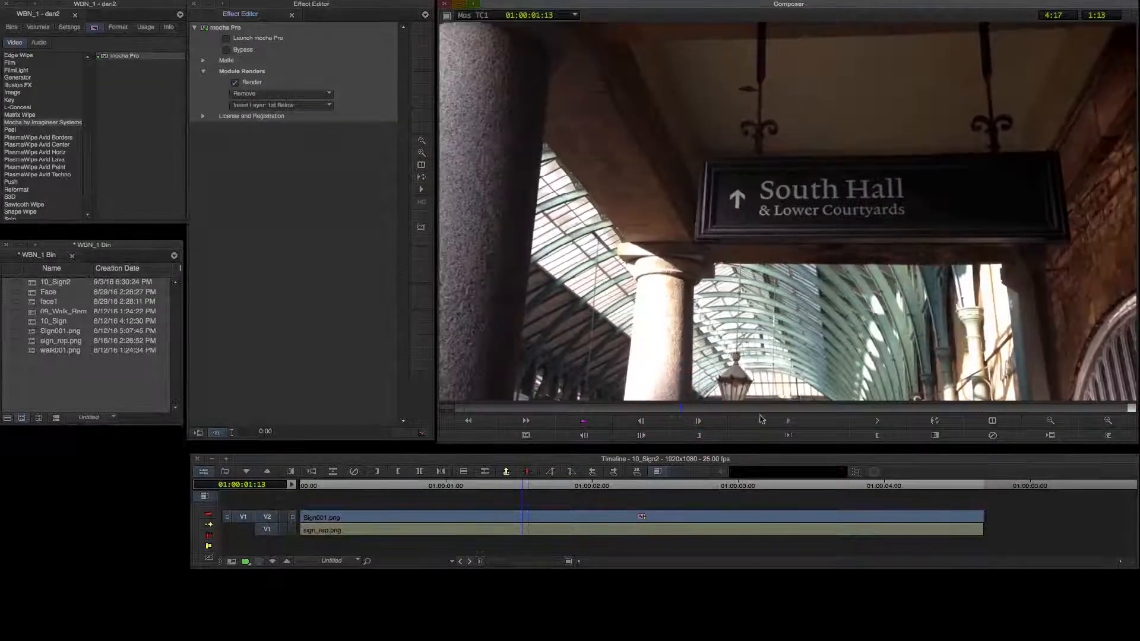
left_click(583, 410)
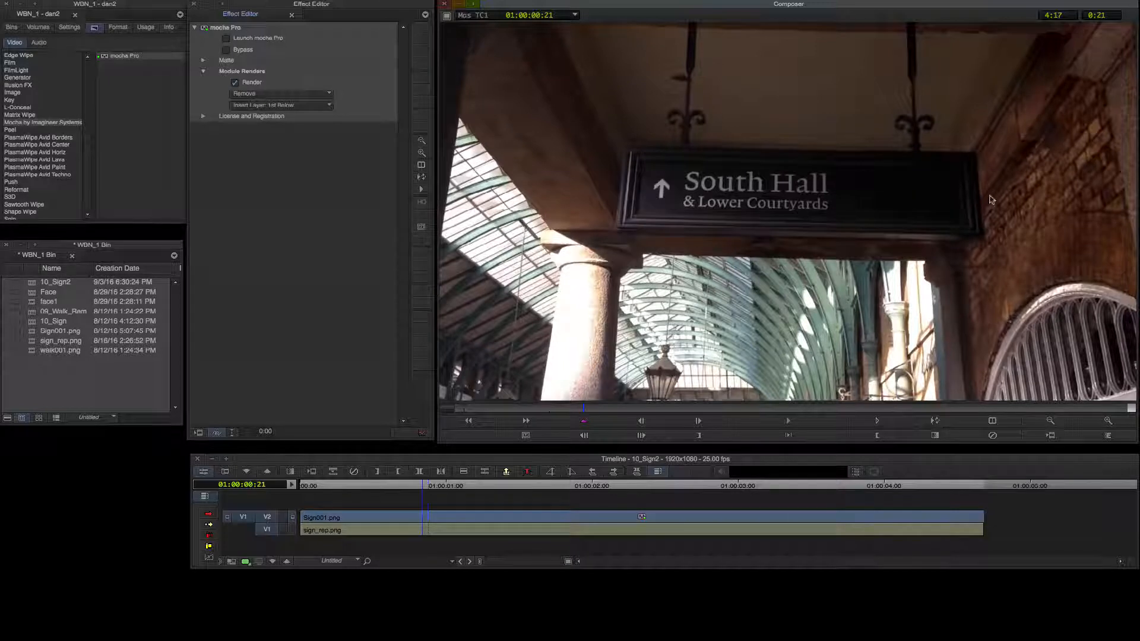
key("Home")
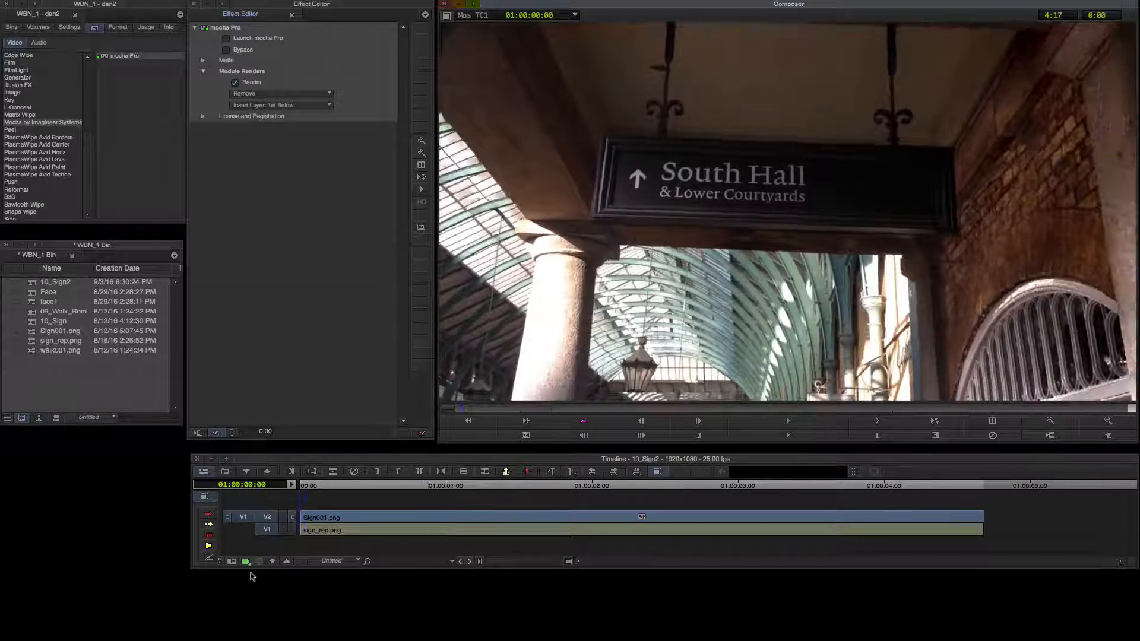
left_click(292, 530)
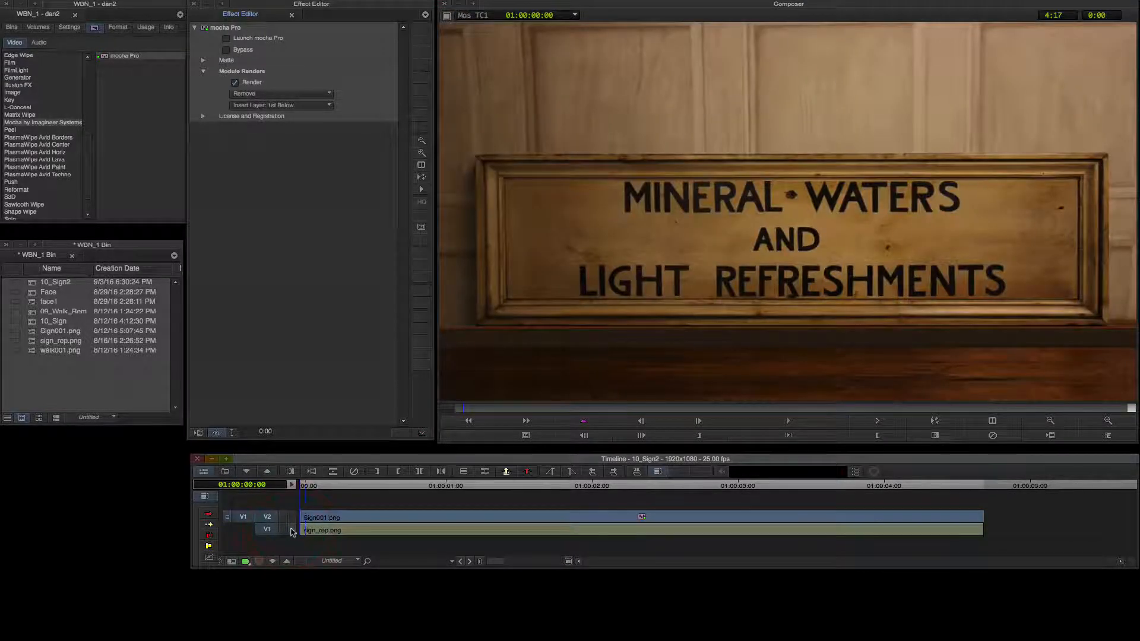
left_click(291, 518)
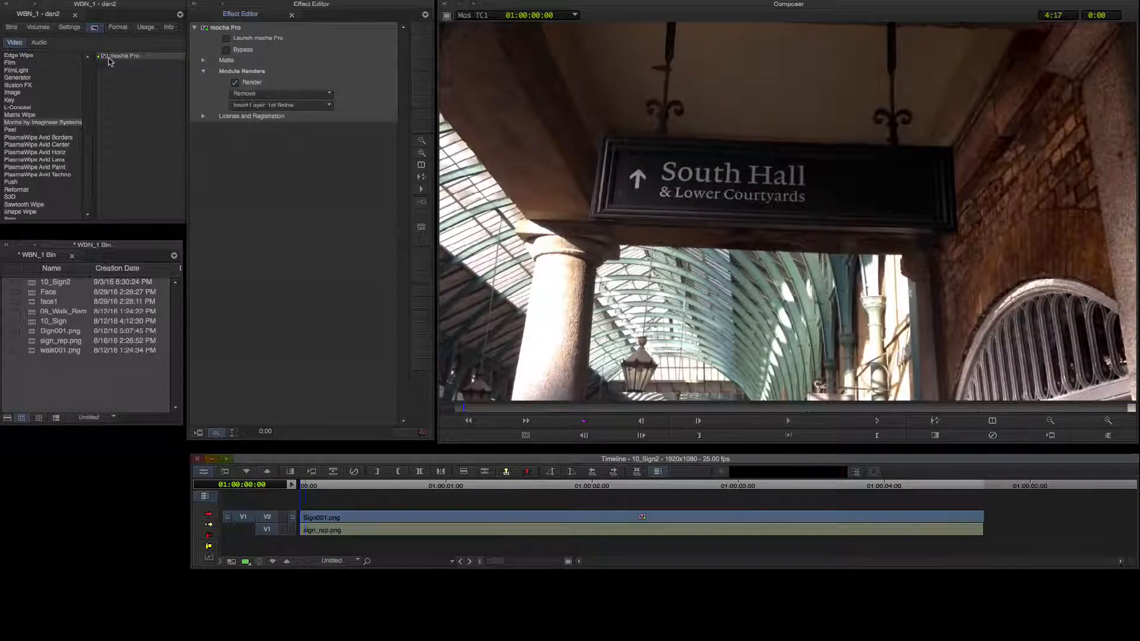
Stack a second mocha Pro effect on the Sign001.png clip and launch its mocha interface, continuing at proxy resolution.
key("alt")
left_click_drag(110, 61, 468, 404)
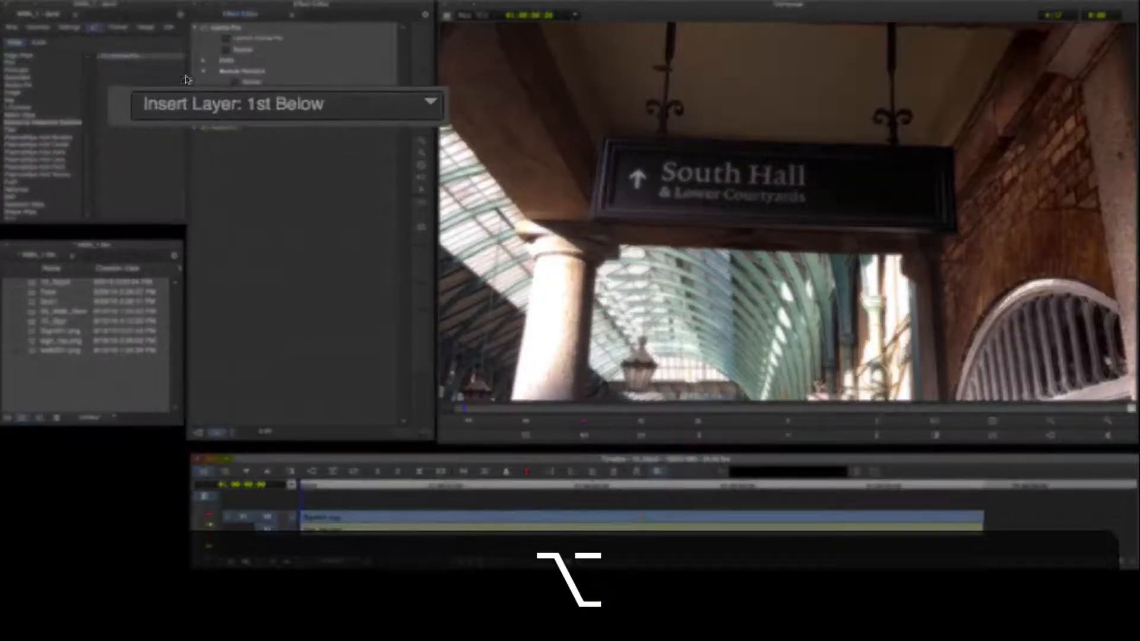
left_click(246, 563)
left_click(245, 564)
left_click(248, 564)
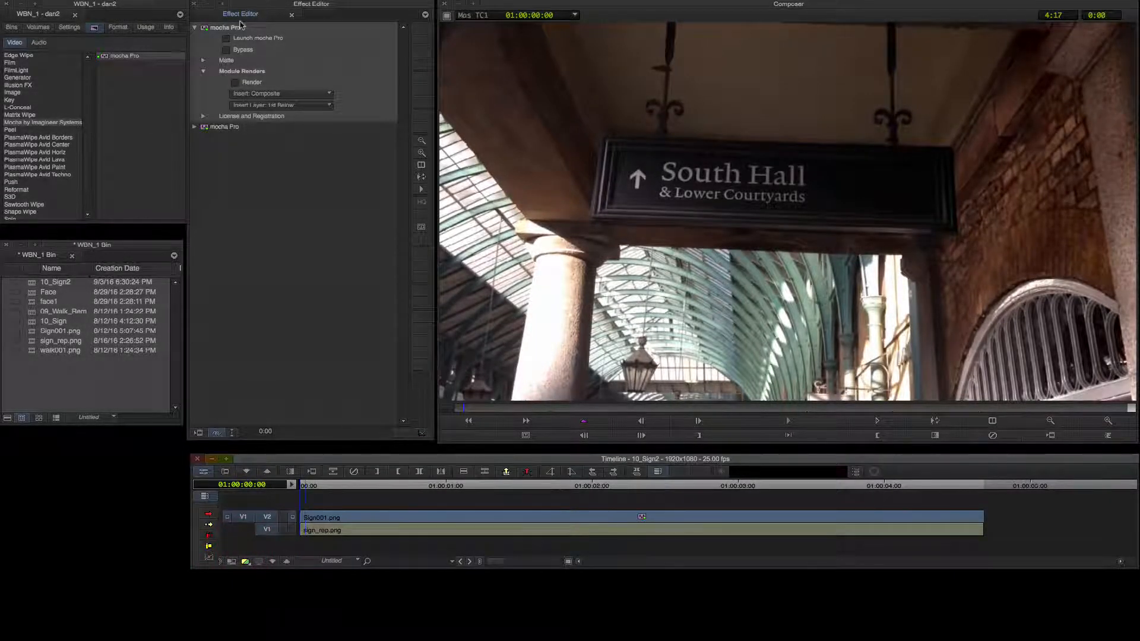
left_click(226, 39)
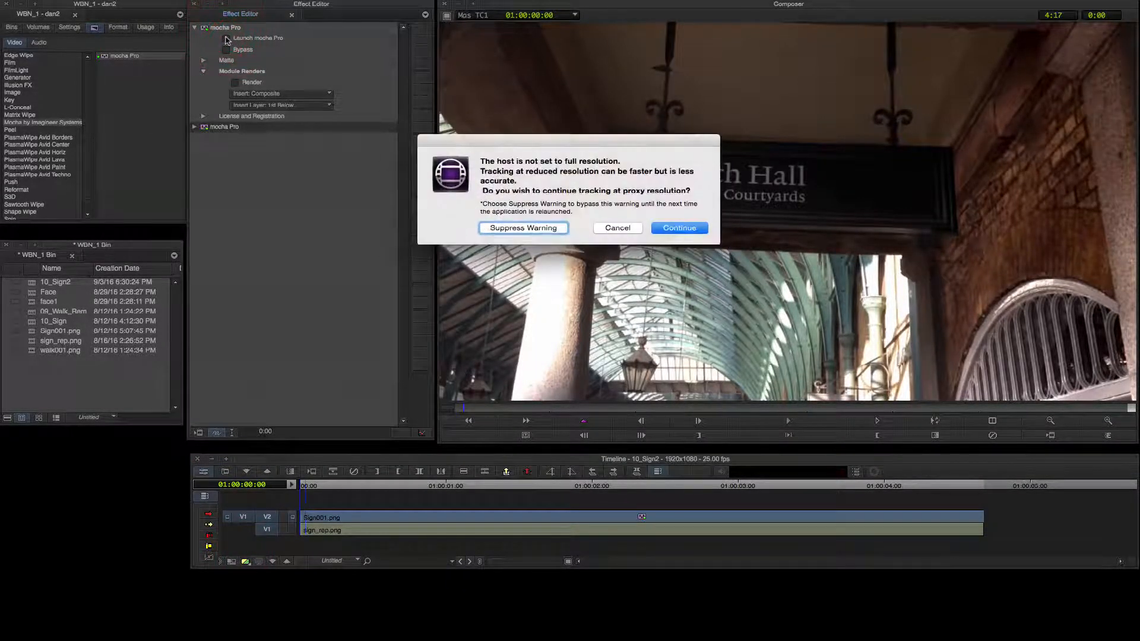
left_click(680, 228)
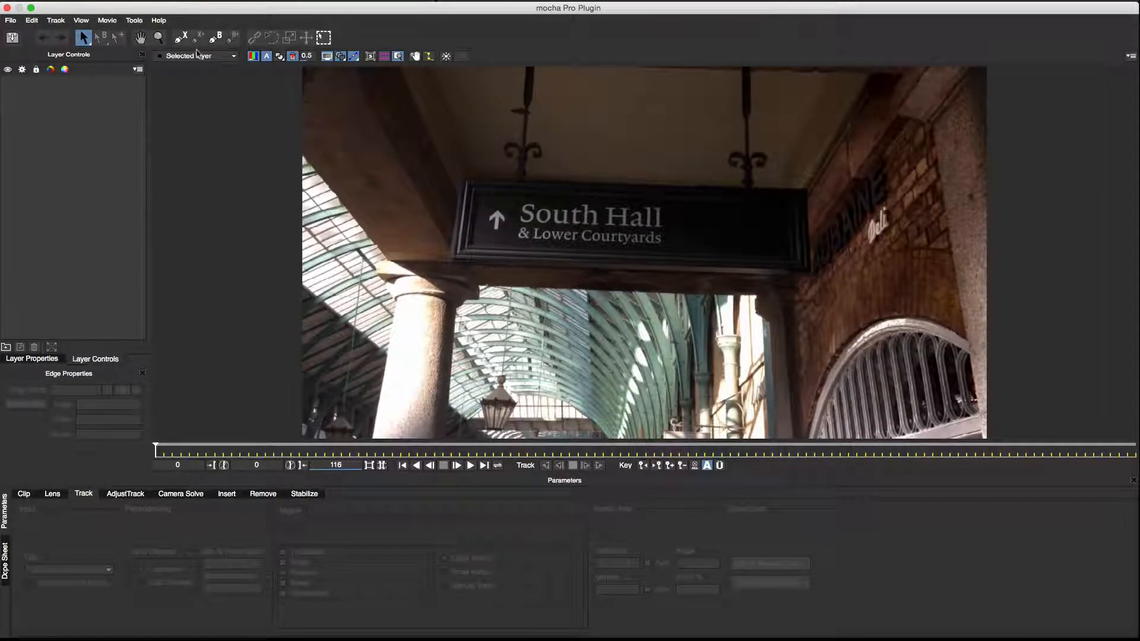
Draw a closed four-point X-spline around the corners of the South Hall hanging sign at frame 0.
left_click(180, 37)
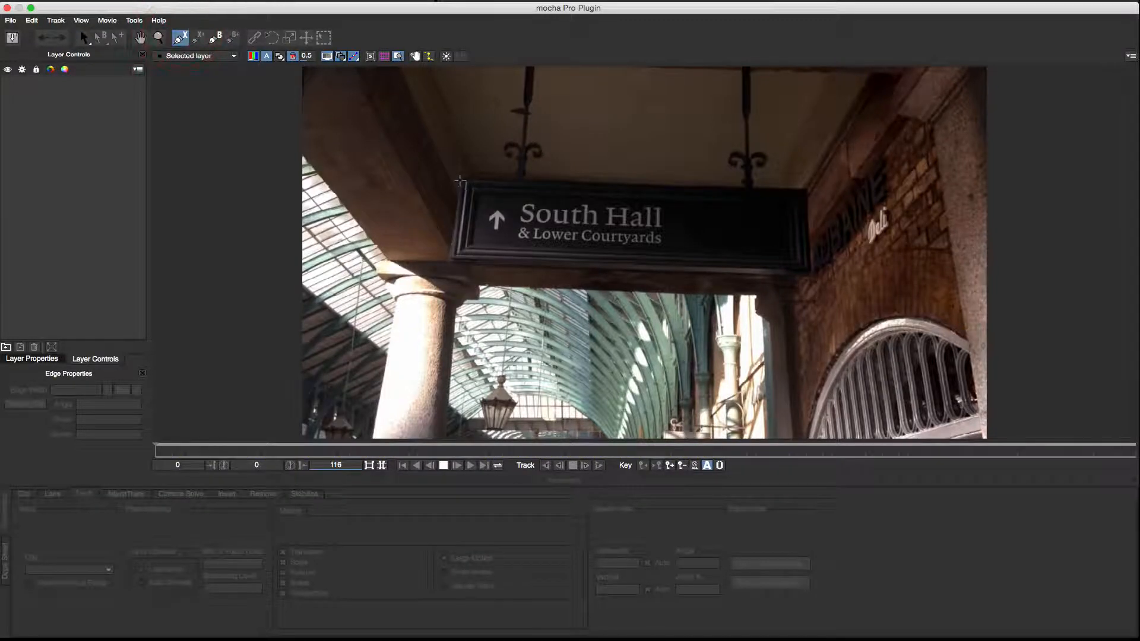
left_click(465, 179)
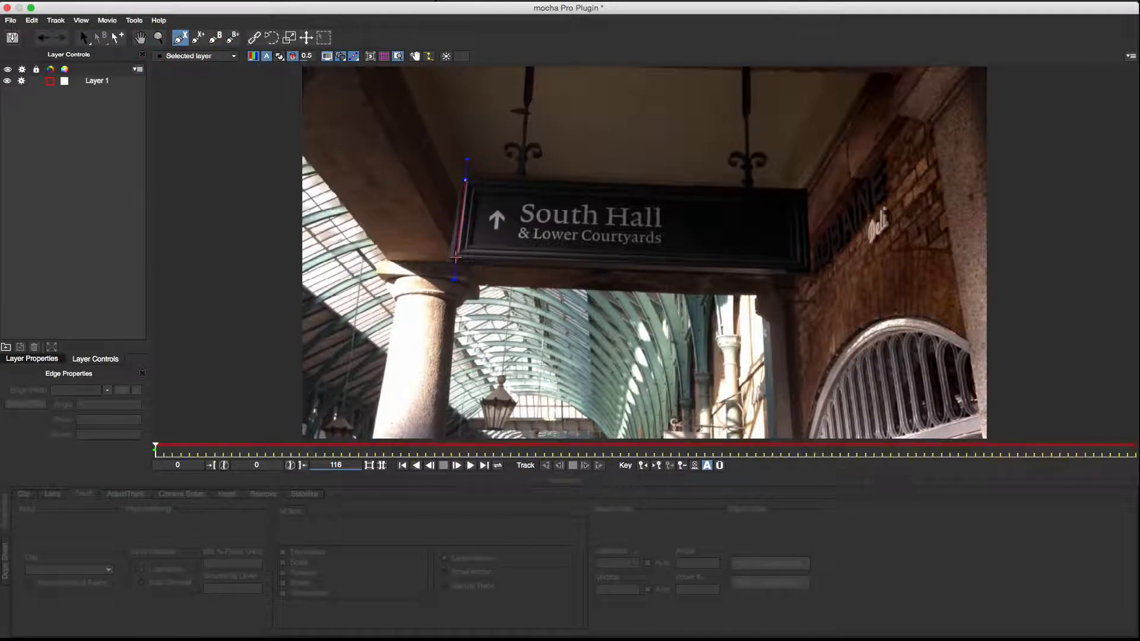
left_click(807, 267)
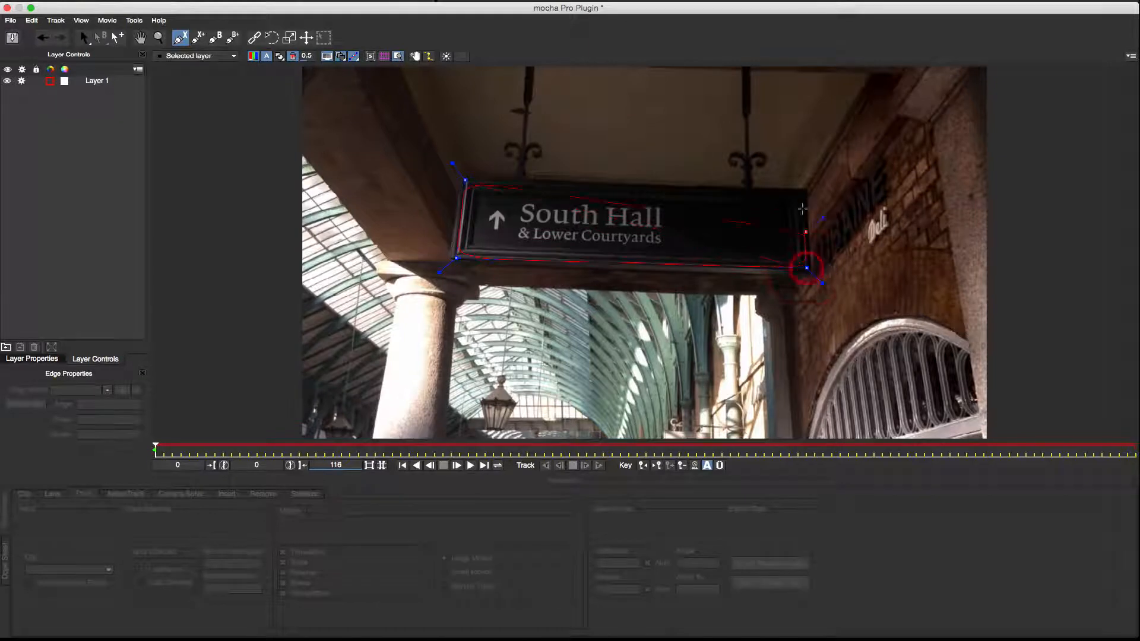
left_click(802, 192)
right_click(802, 192)
left_click(802, 193)
right_click(730, 230)
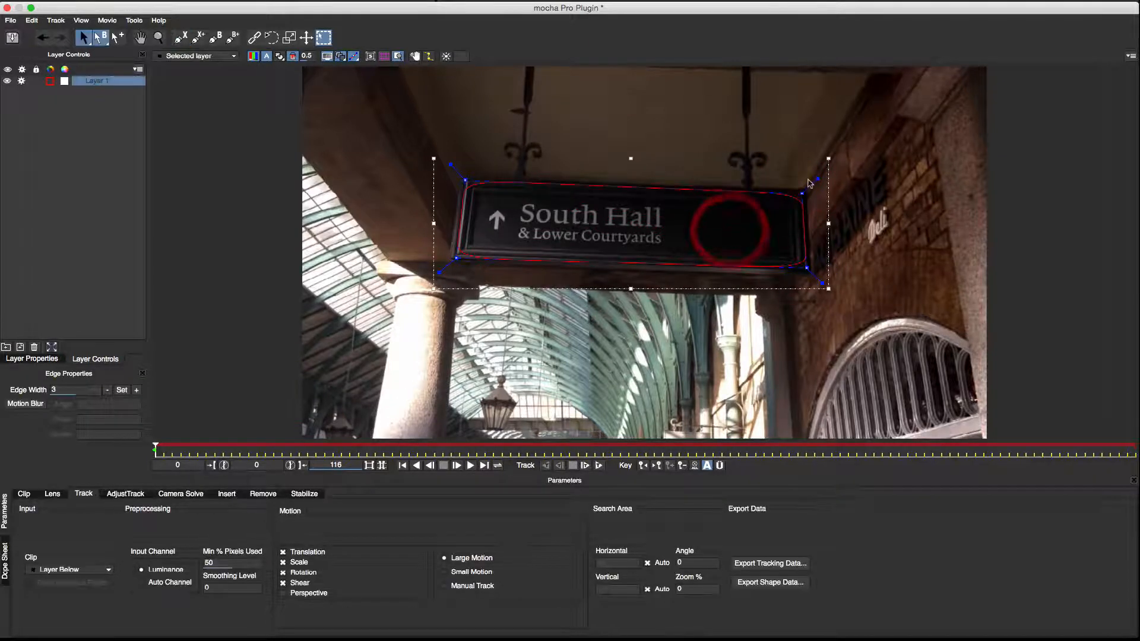
Sharpen all corners of the South Hall sign shape and fine-tune its points to fit the sign's edges.
left_click_drag(817, 177, 838, 149)
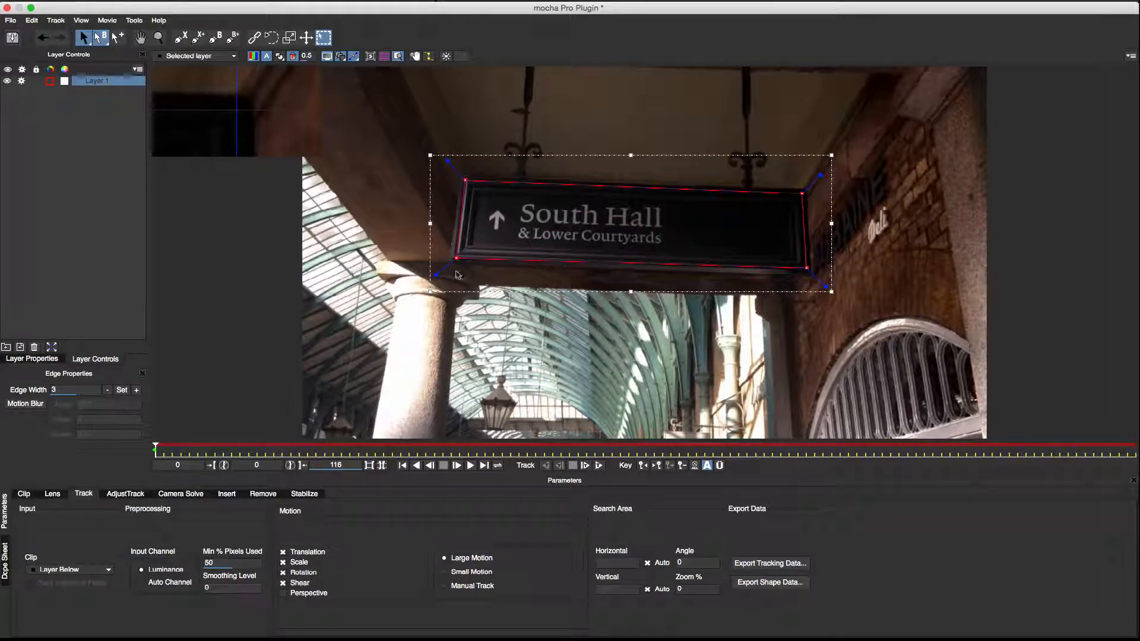
left_click_drag(456, 259, 454, 258)
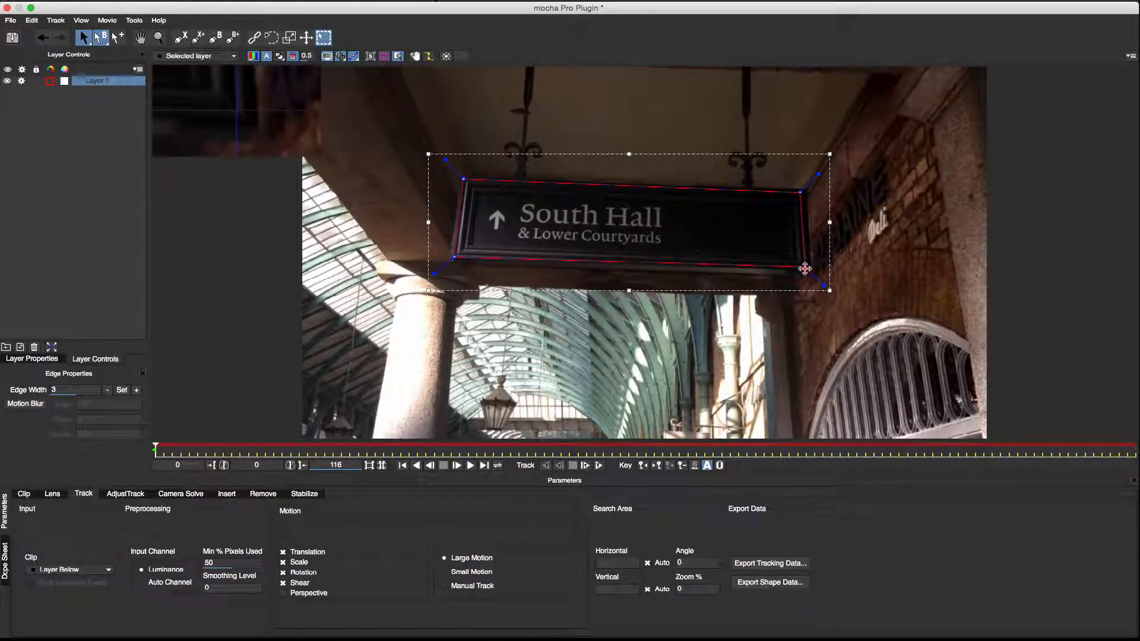
left_click_drag(805, 269, 806, 270)
left_click_drag(799, 191, 802, 190)
Enable perspective motion, set the minimum pixels used to 75% and track the sign layer forward, stopping at frame 84.
left_click(284, 593)
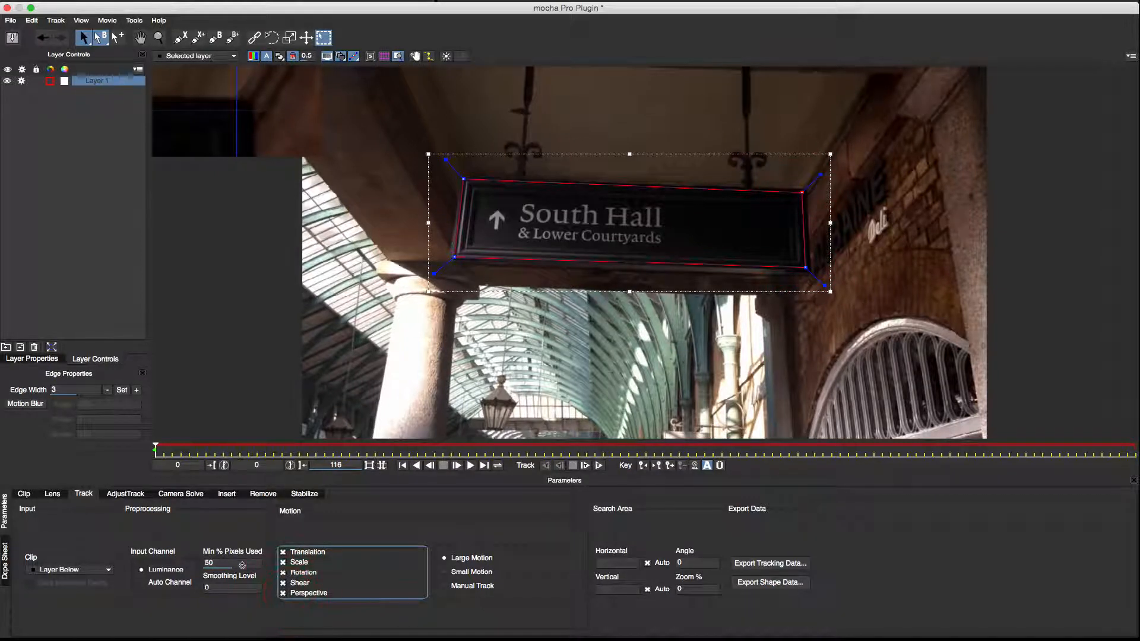
left_click(243, 564)
type("75")
key("Return")
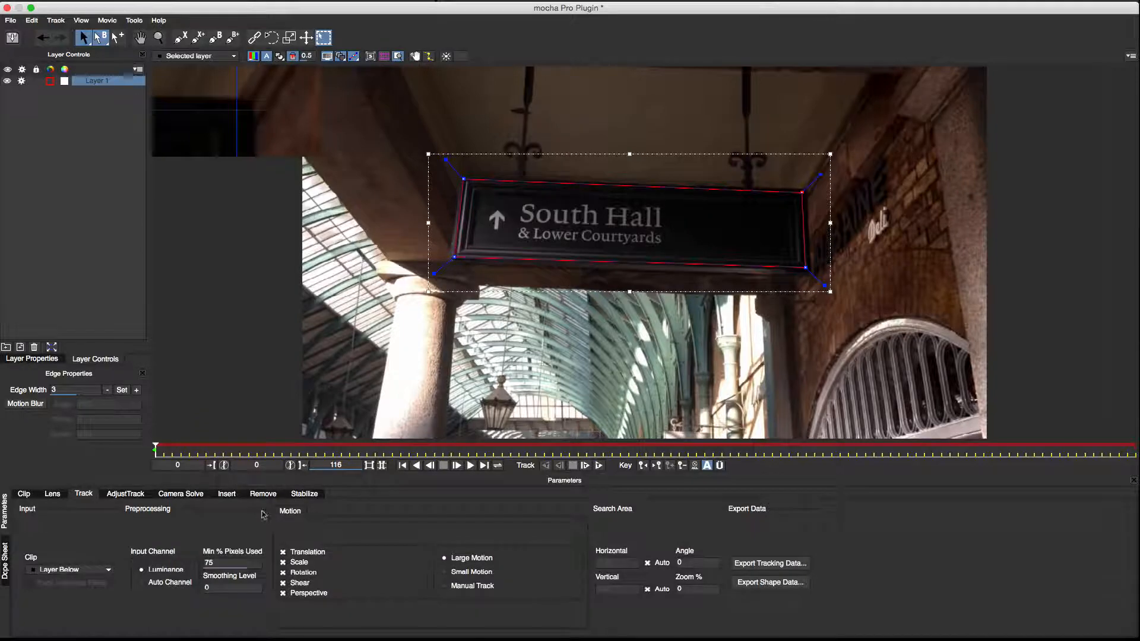
left_click(585, 466)
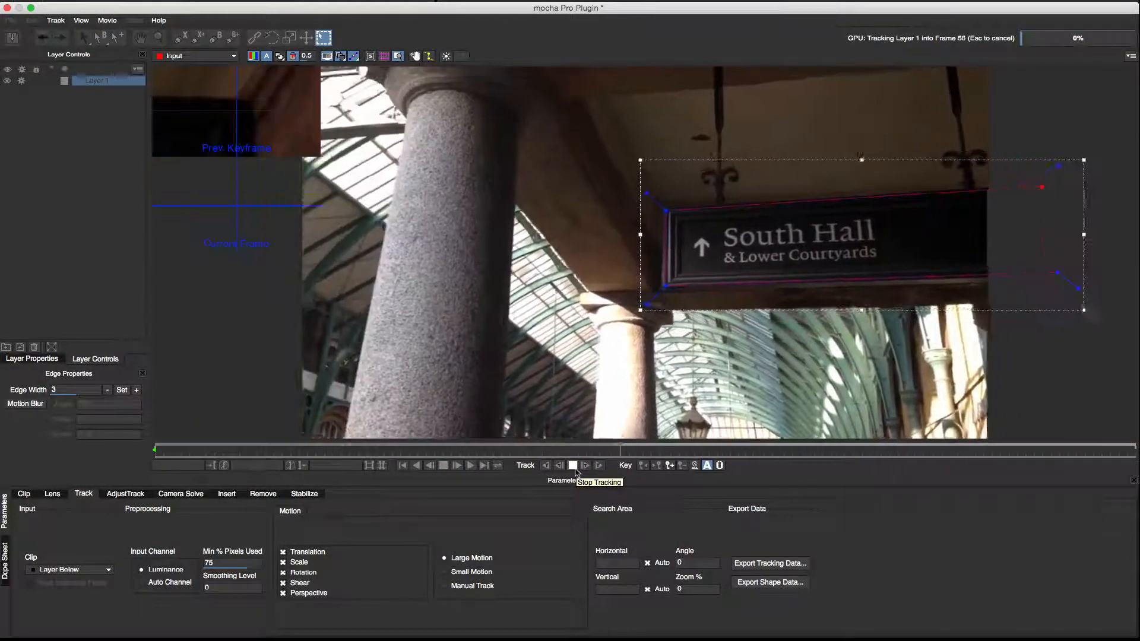
left_click(574, 466)
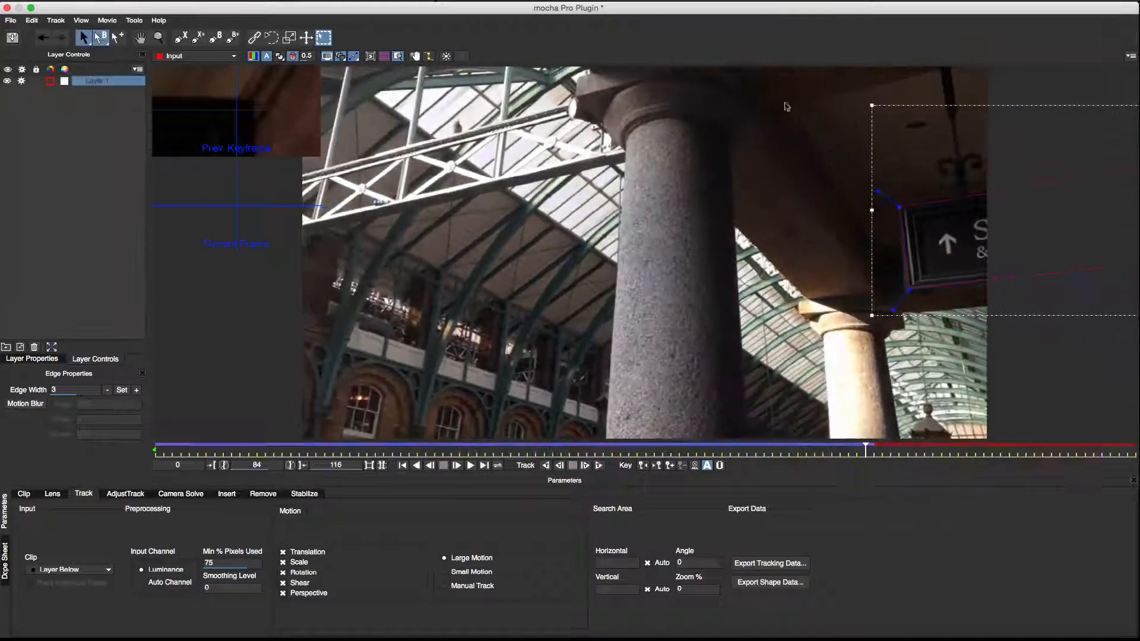
At frame 84, move the sign shape's two corner points at the arrow end outward to beside the granite column.
left_click_drag(787, 107, 974, 383)
left_click_drag(909, 289, 766, 312)
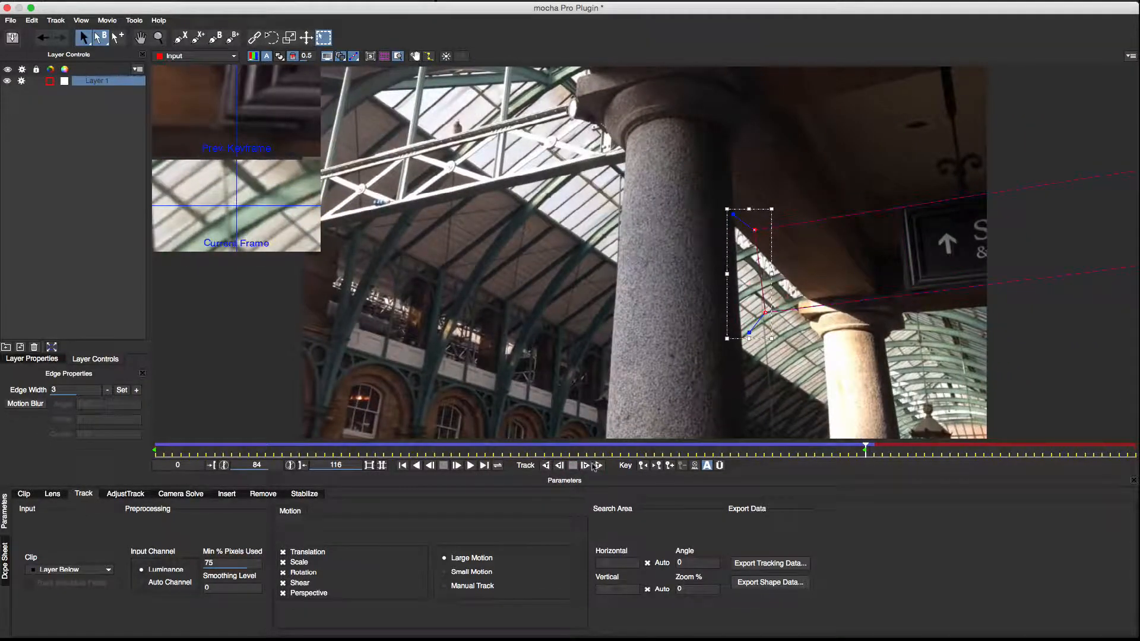
Continue tracking the sign layer forward, stopping at frame 103, and set the layer's out point to 103.
left_click(586, 465)
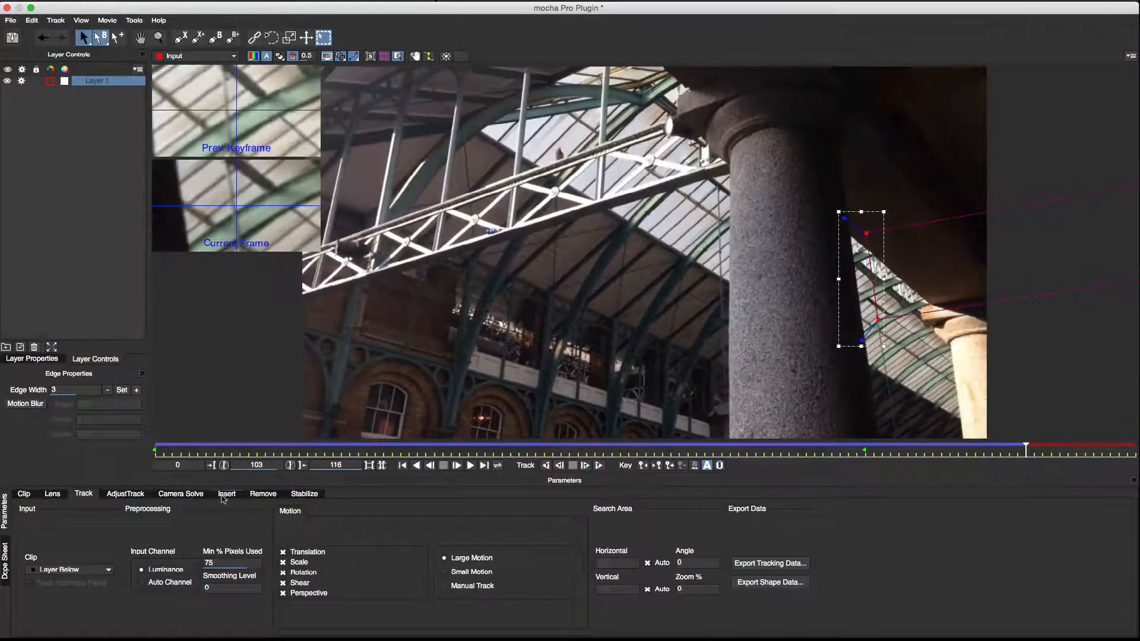
left_click(32, 358)
Display the planar surface at frame 0 and place its four corners on the South Hall sign's outer corners.
left_click_drag(1026, 450, 31, 453)
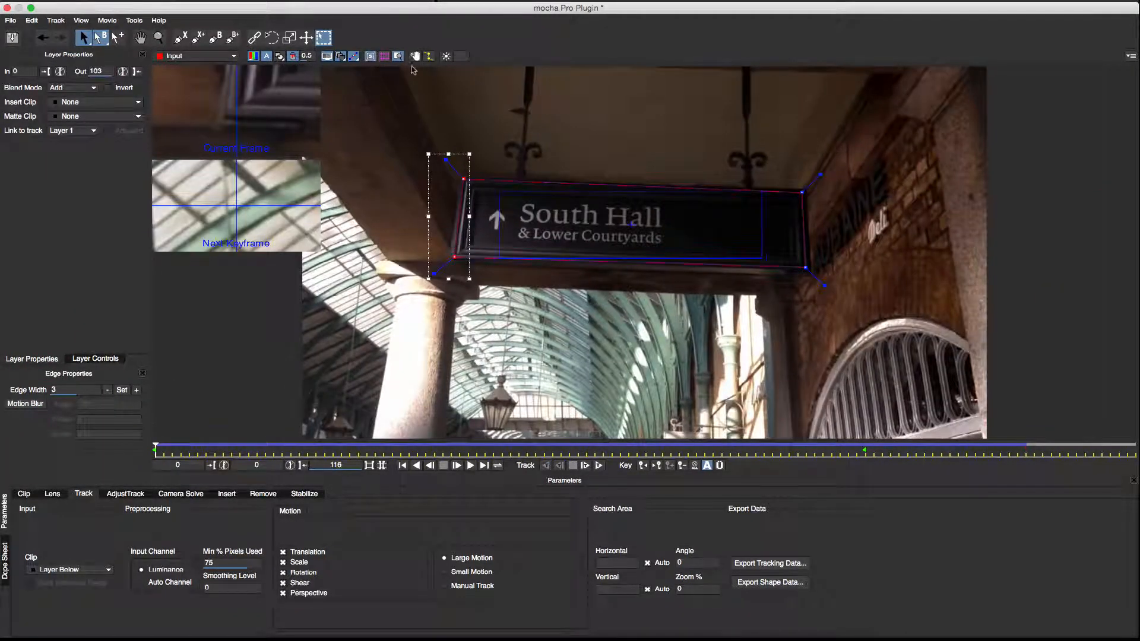
left_click(456, 173)
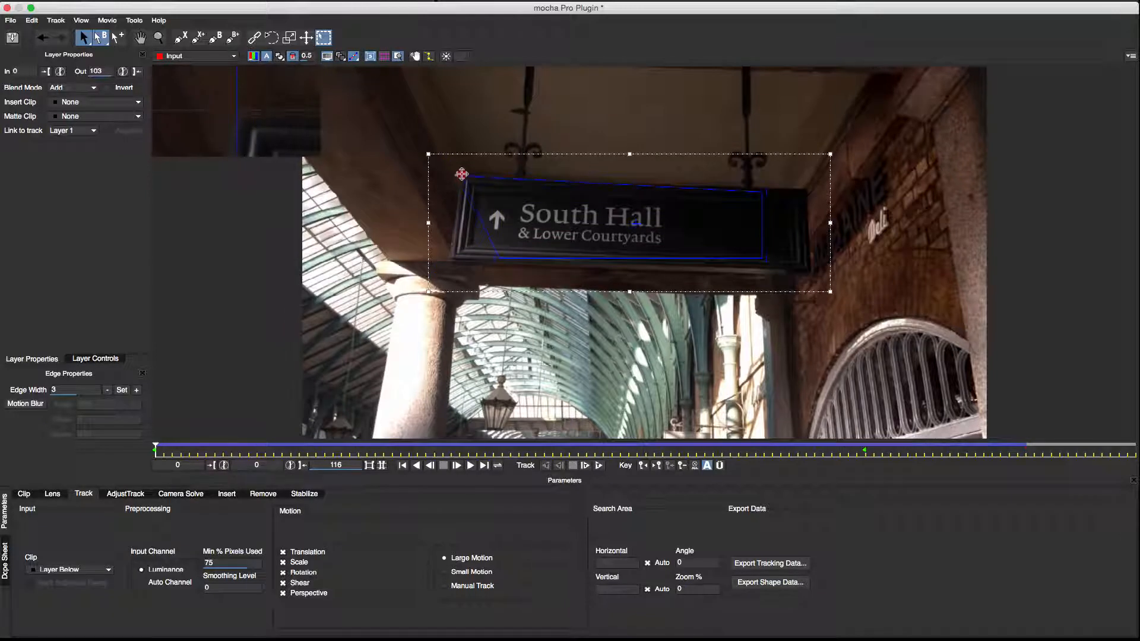
left_click_drag(462, 174, 457, 172)
left_click_drag(496, 261, 446, 267)
left_click_drag(766, 260, 815, 282)
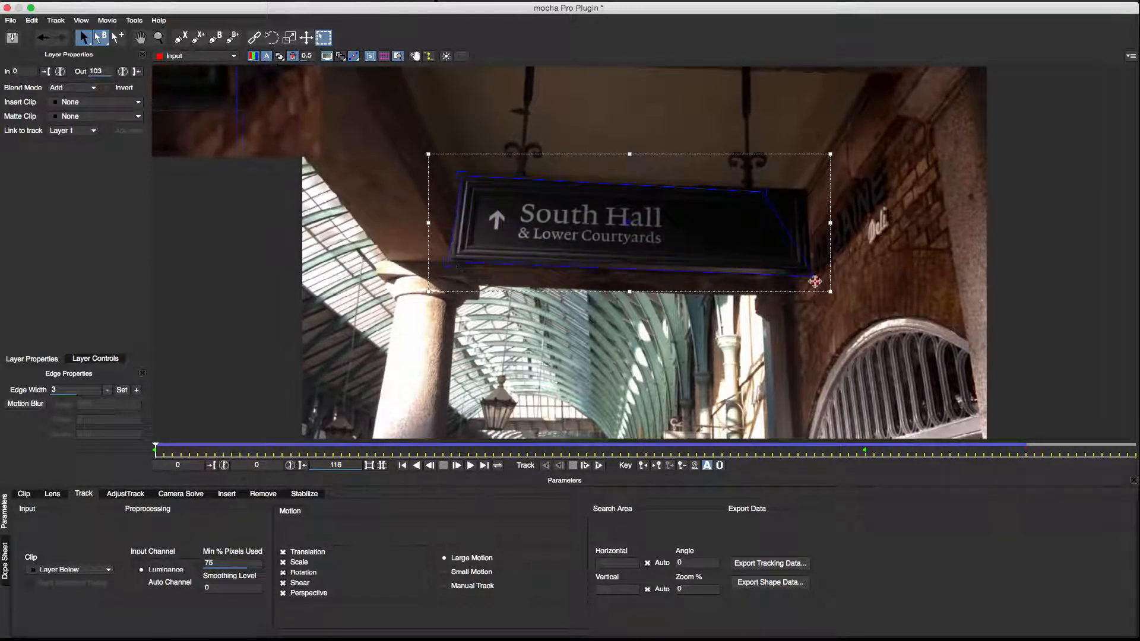
left_click_drag(766, 190, 807, 186)
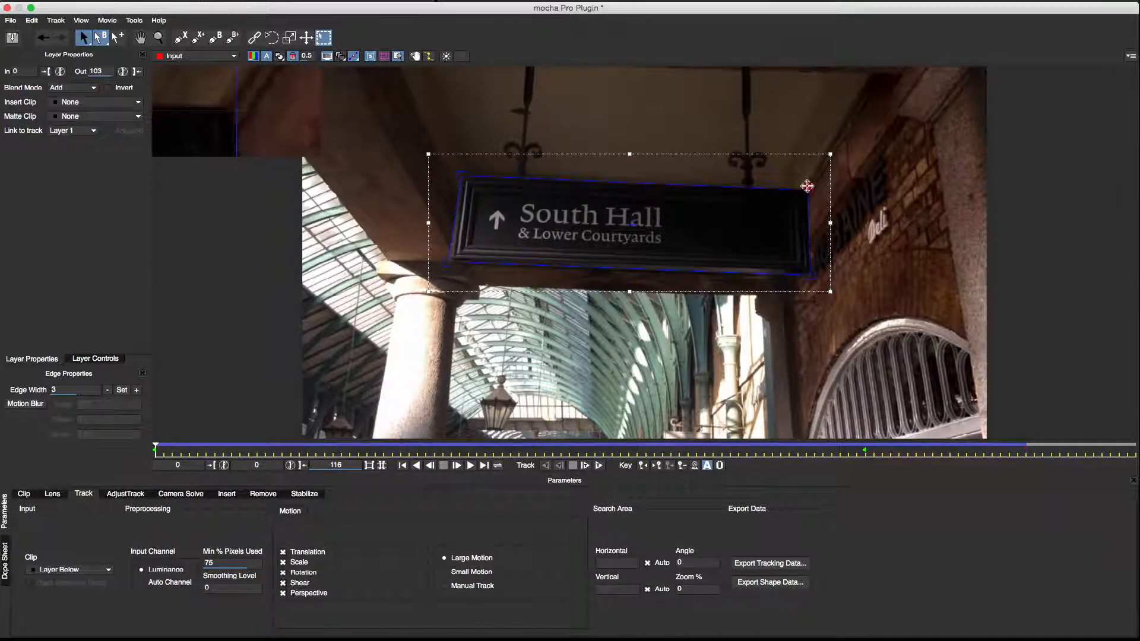
left_click_drag(155, 450, 6, 462)
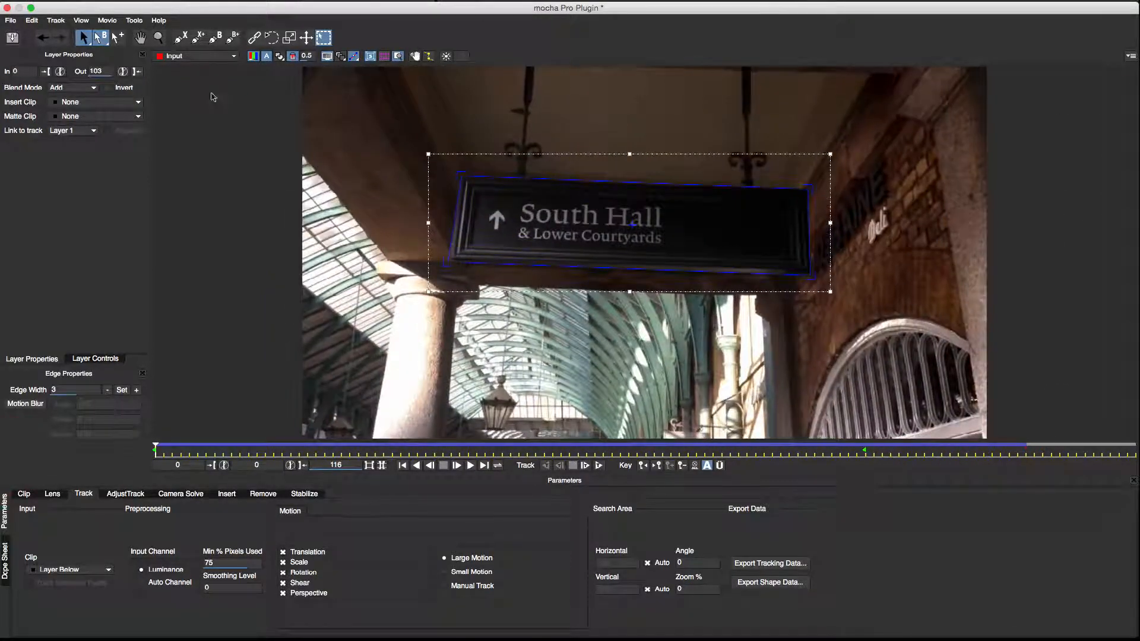
Hide the surface, delete all keyframes of the sign shape, and move its four corner points slightly outward to the sign's outer edges.
left_click(341, 57)
left_click(371, 57)
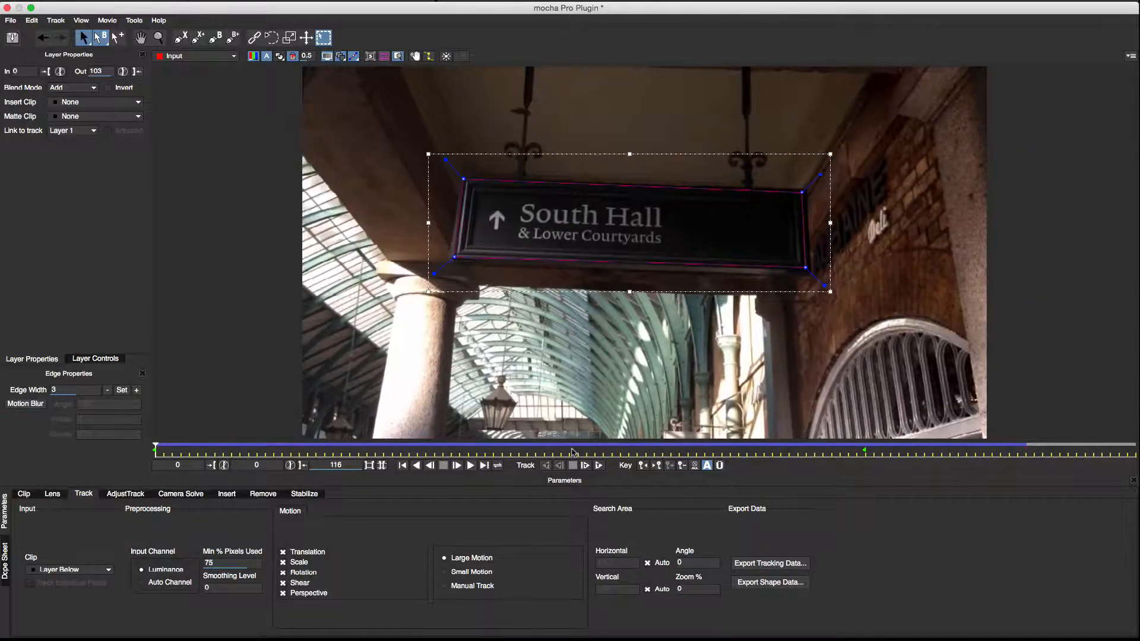
left_click(695, 466)
left_click(601, 328)
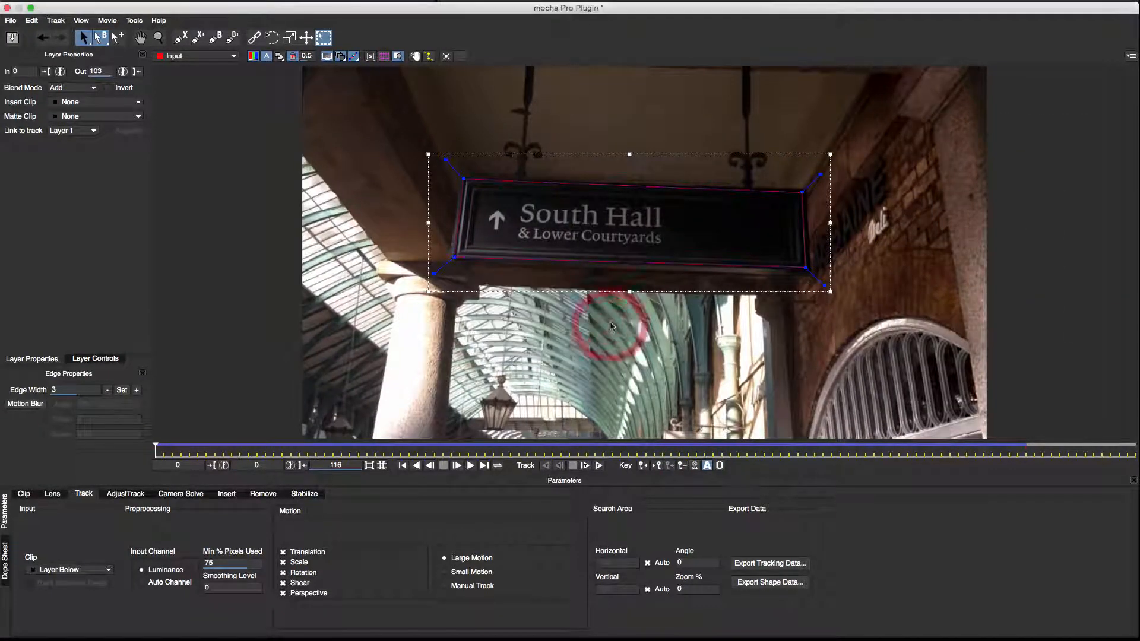
left_click_drag(462, 178, 461, 176)
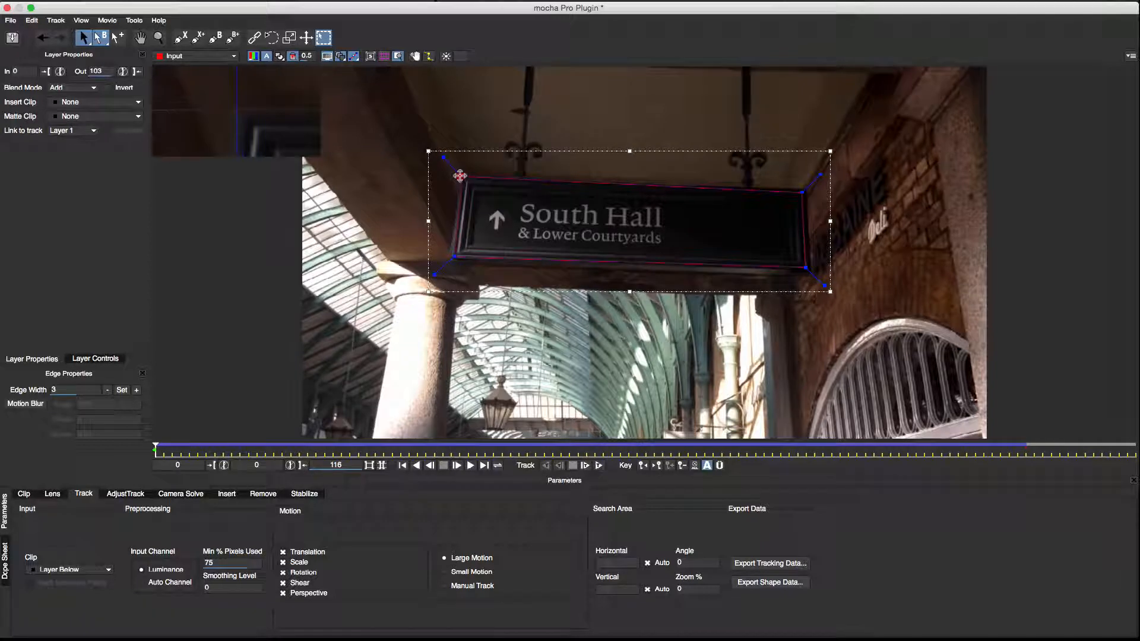
left_click_drag(455, 257, 451, 263)
left_click_drag(803, 192, 807, 190)
left_click_drag(806, 268, 811, 272)
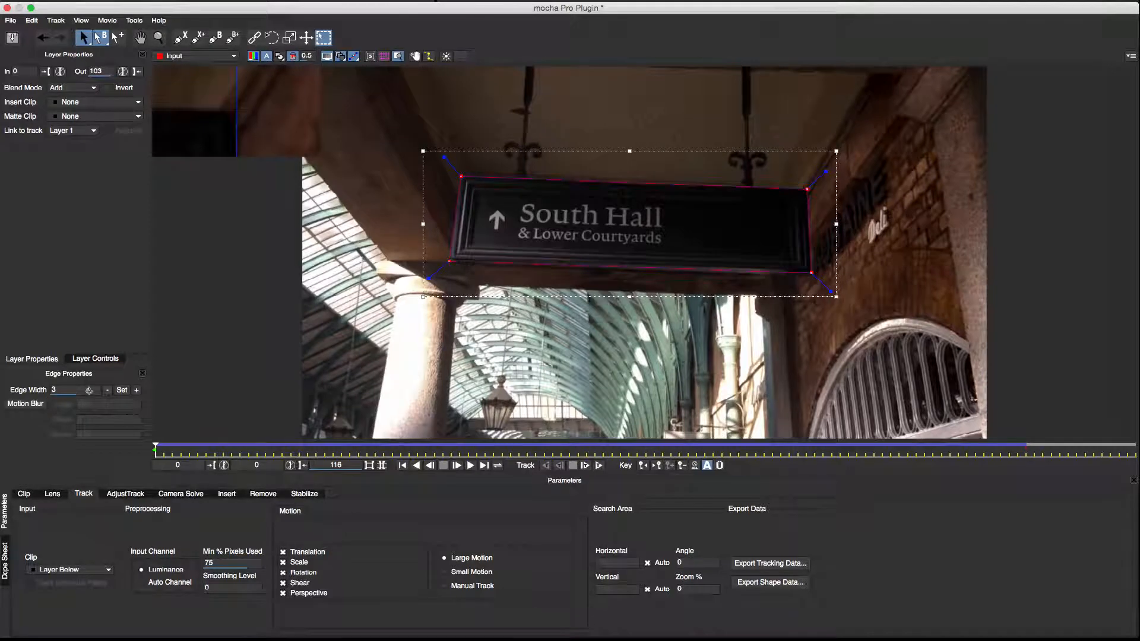
Set the sign shape's edge width to 4 and apply it to the spline points.
left_click(83, 393)
type("4")
key("Return")
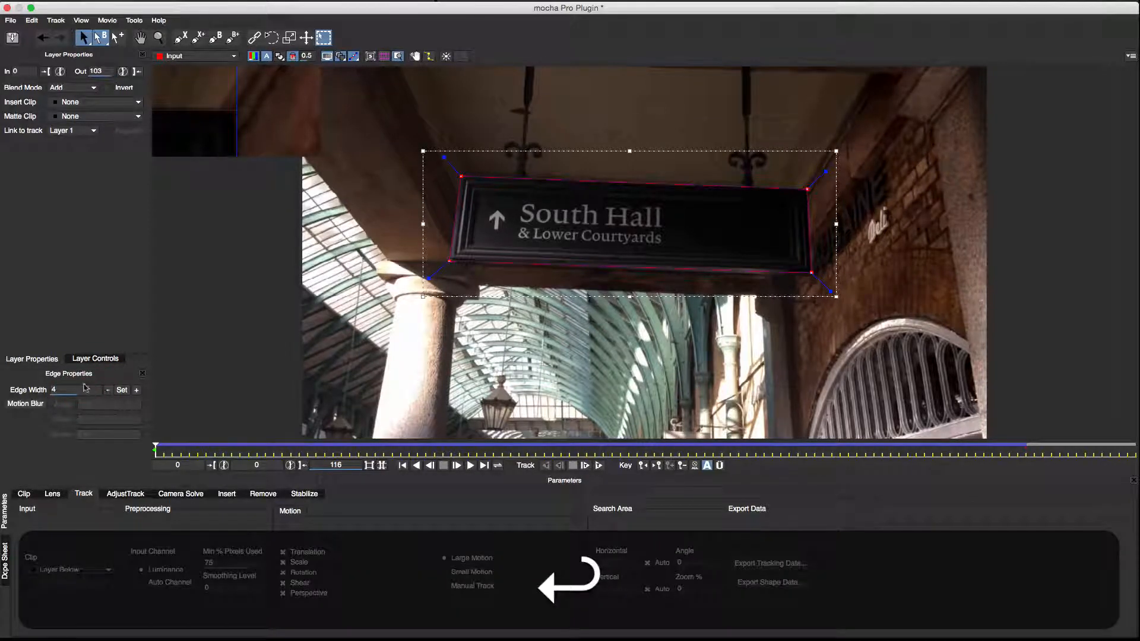
left_click(122, 390)
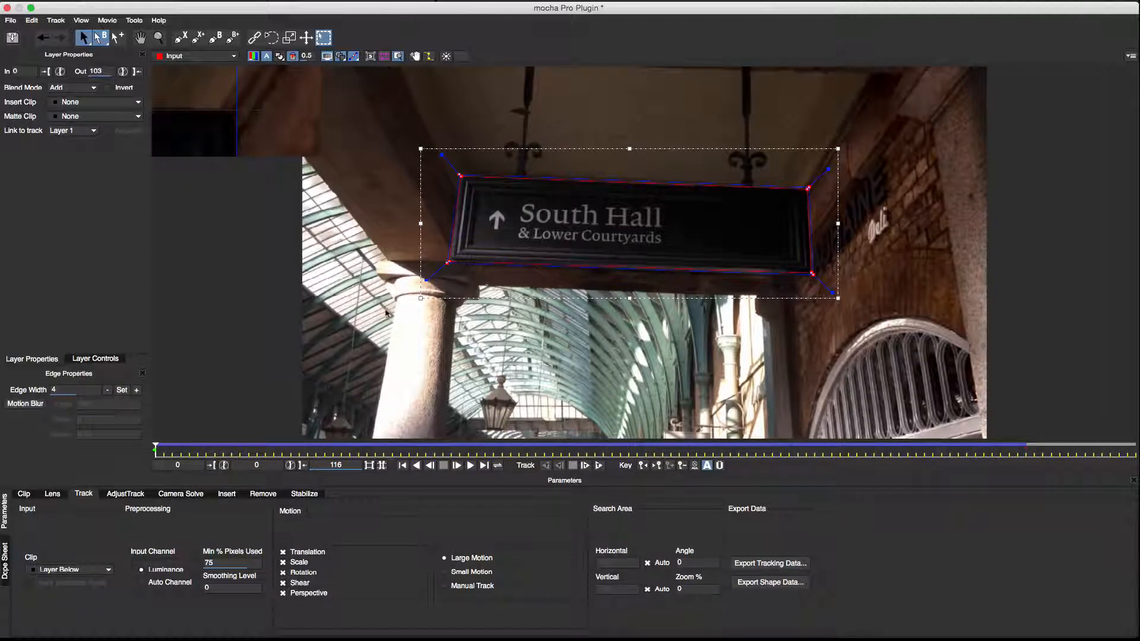
Assign Insert Layer as the sign layer's insert clip in the Insert module.
left_click(231, 496)
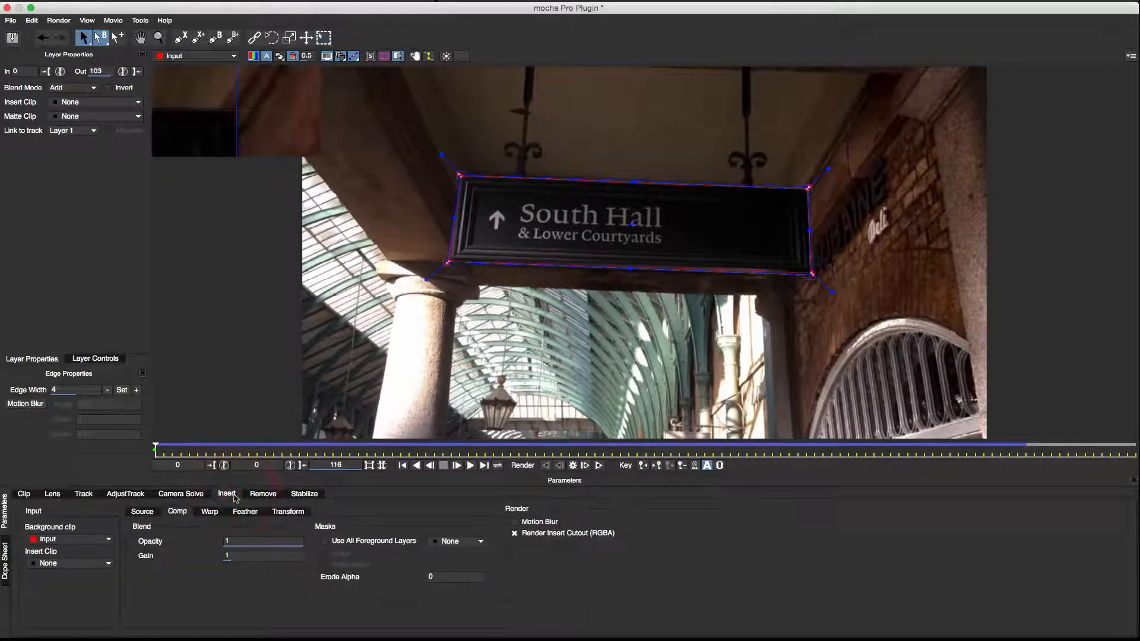
left_click(83, 108)
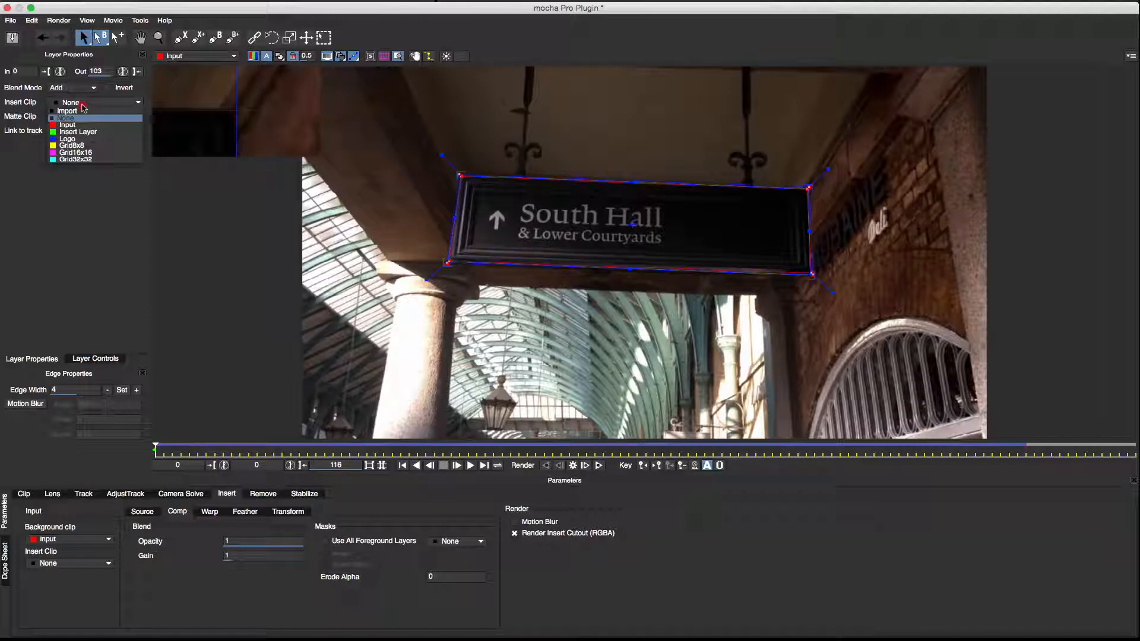
left_click(82, 138)
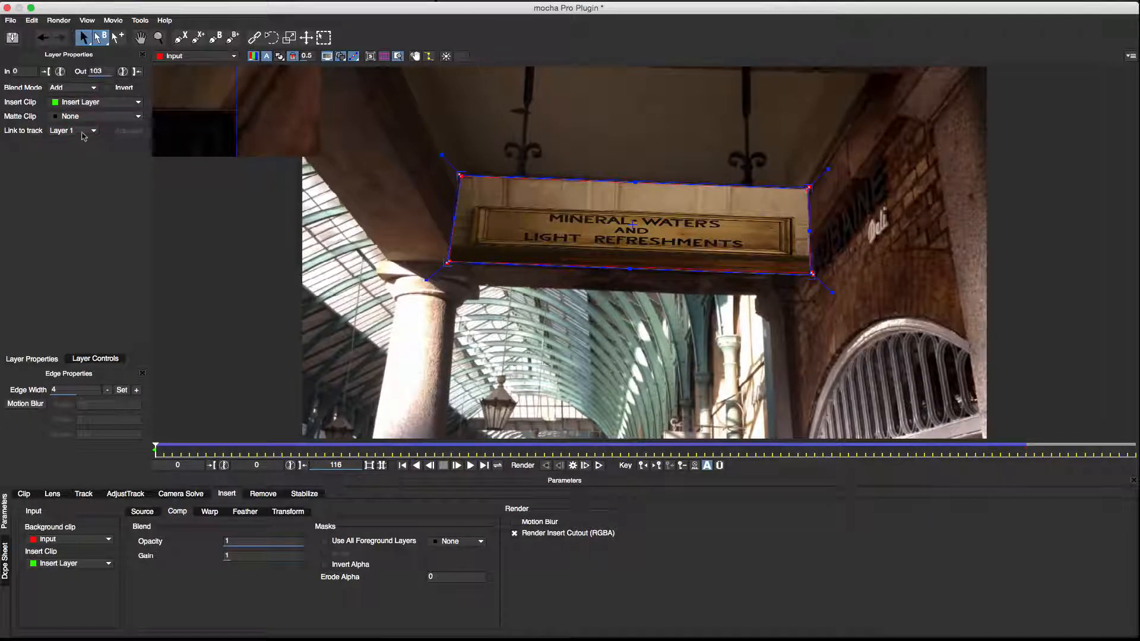
Unlock the insert's aspect ratio and crop its region of interest to 52.64 and 907.36 horizontally, 351.62 at its top and 106.67 at its bottom.
left_click(143, 512)
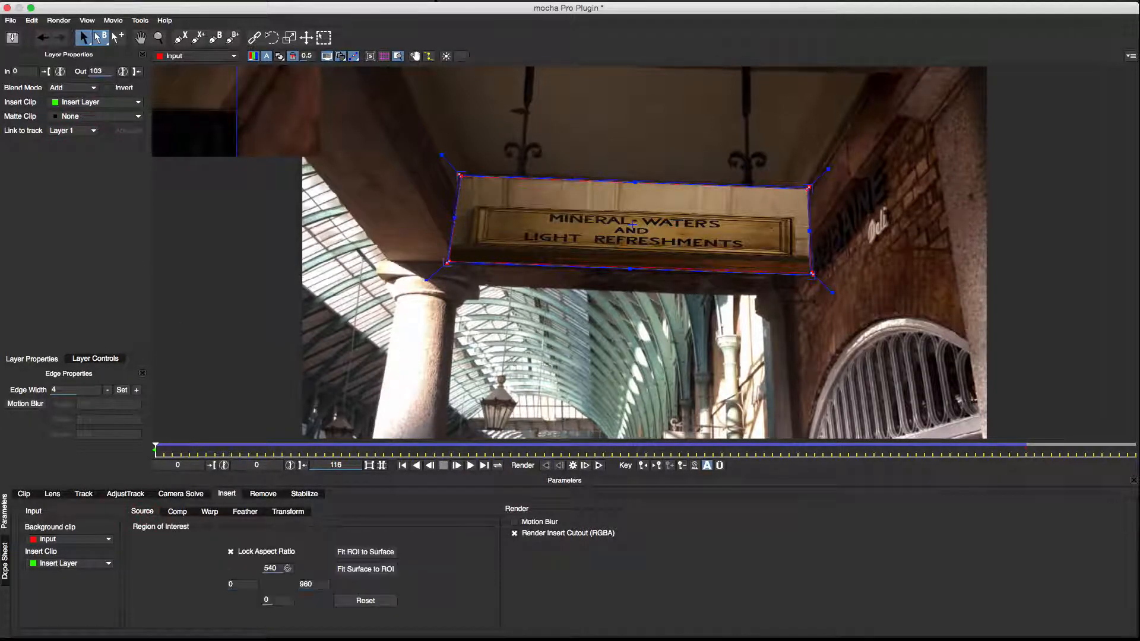
mouse_move(274, 560)
left_mouse_down()
mouse_move(261, 599)
mouse_move(260, 571)
mouse_move(291, 570)
left_mouse_up()
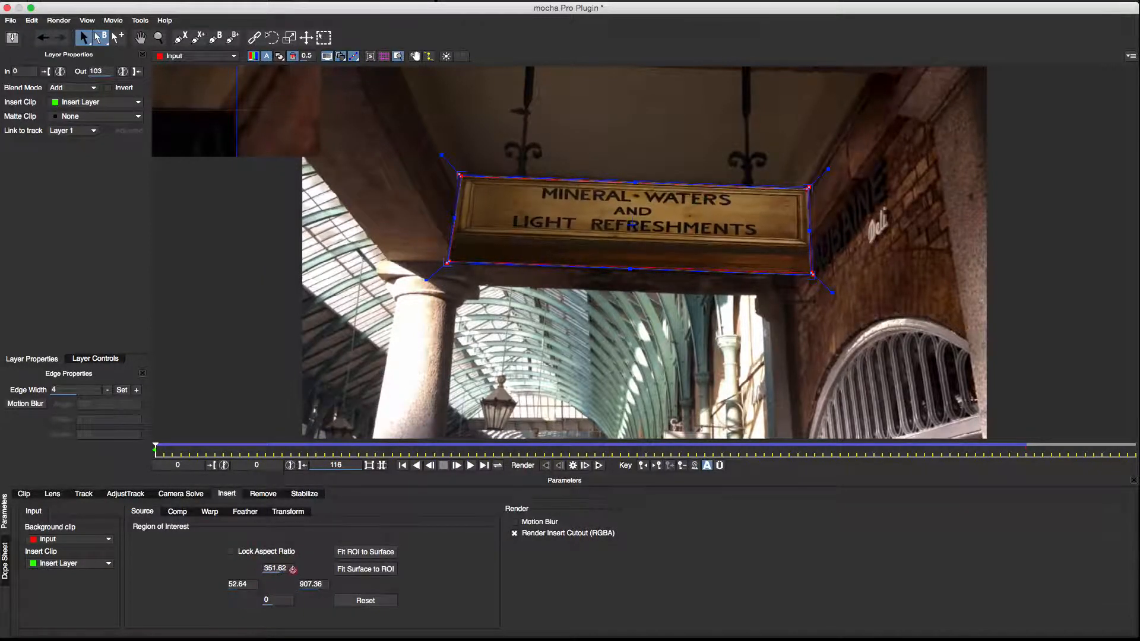
left_click(370, 56)
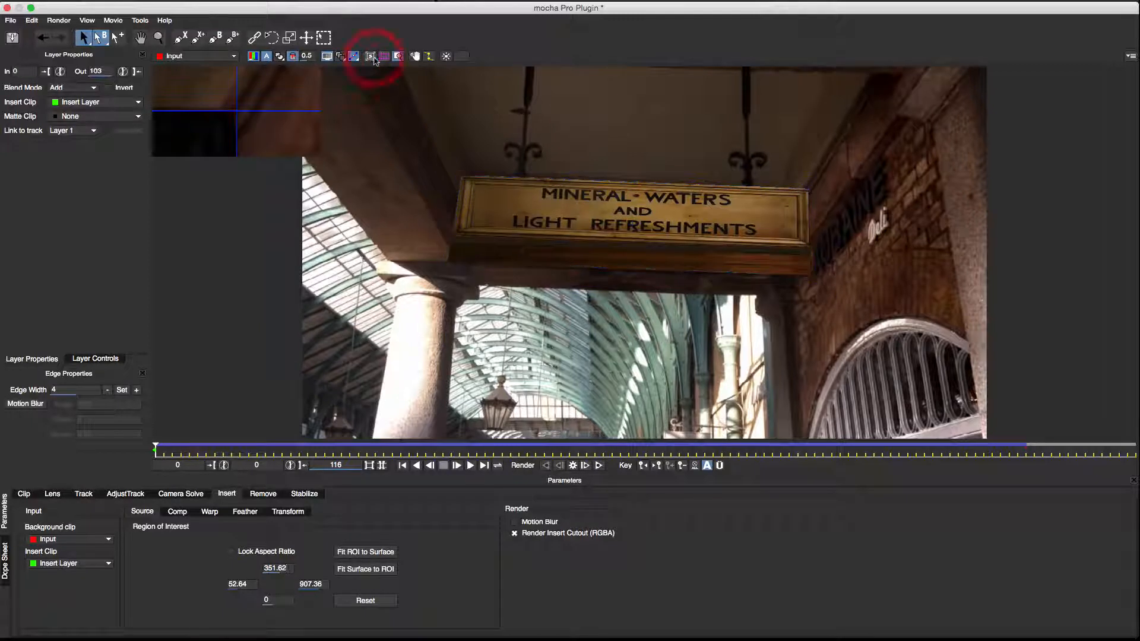
left_click(274, 600)
key("BackSpace")
type("106.67")
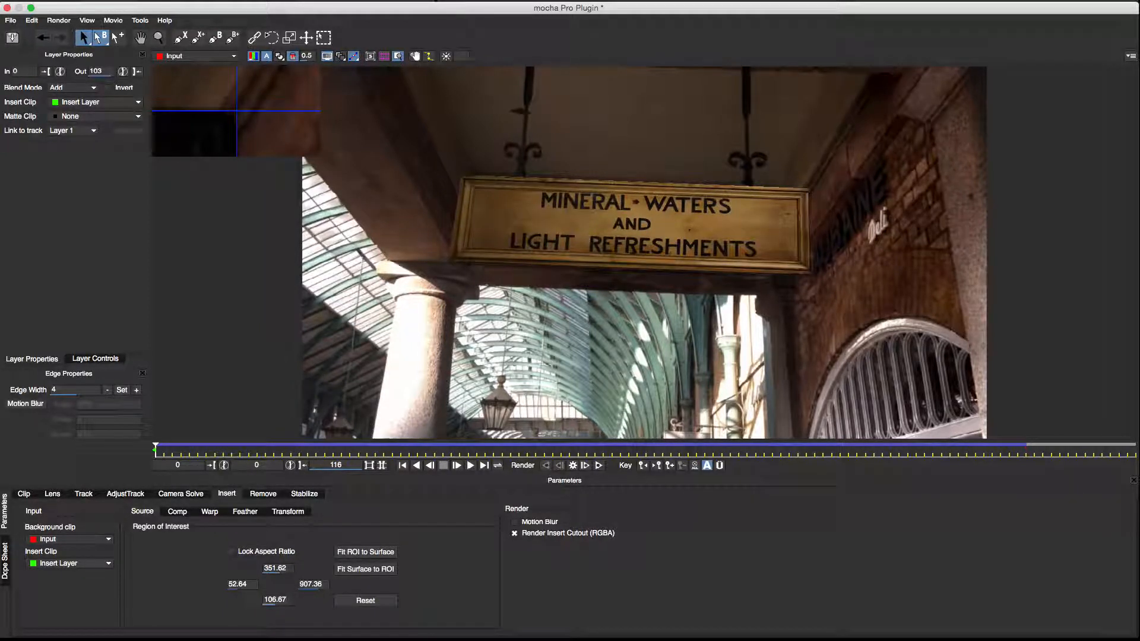
Use Matte for Layer 1 as the mask for the insert composite.
left_click(177, 512)
left_click(466, 542)
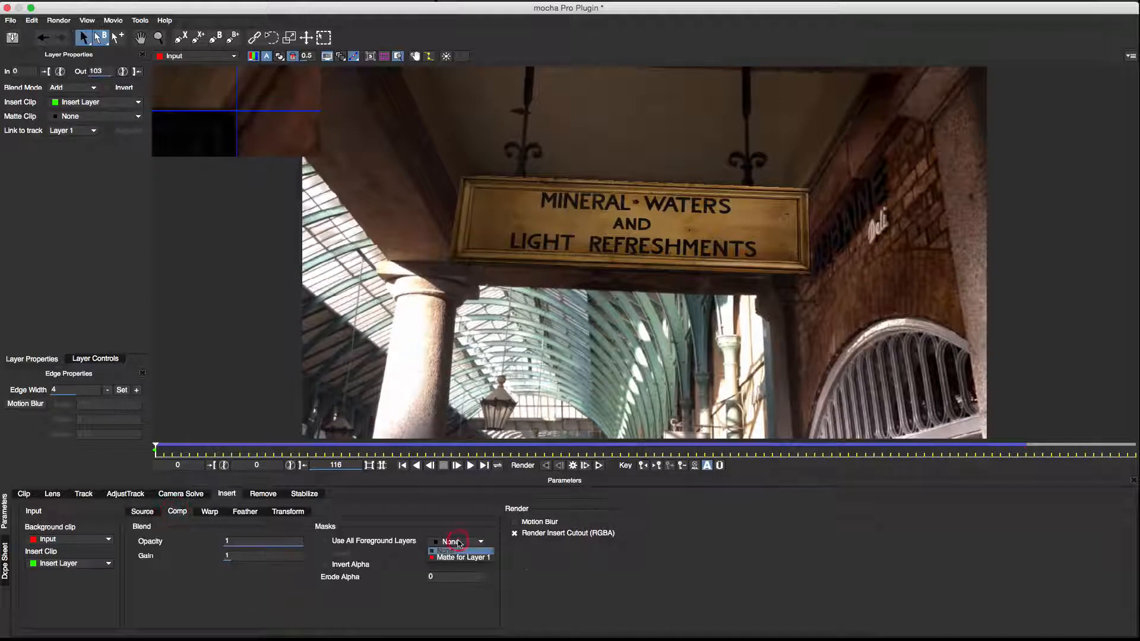
left_click(457, 559)
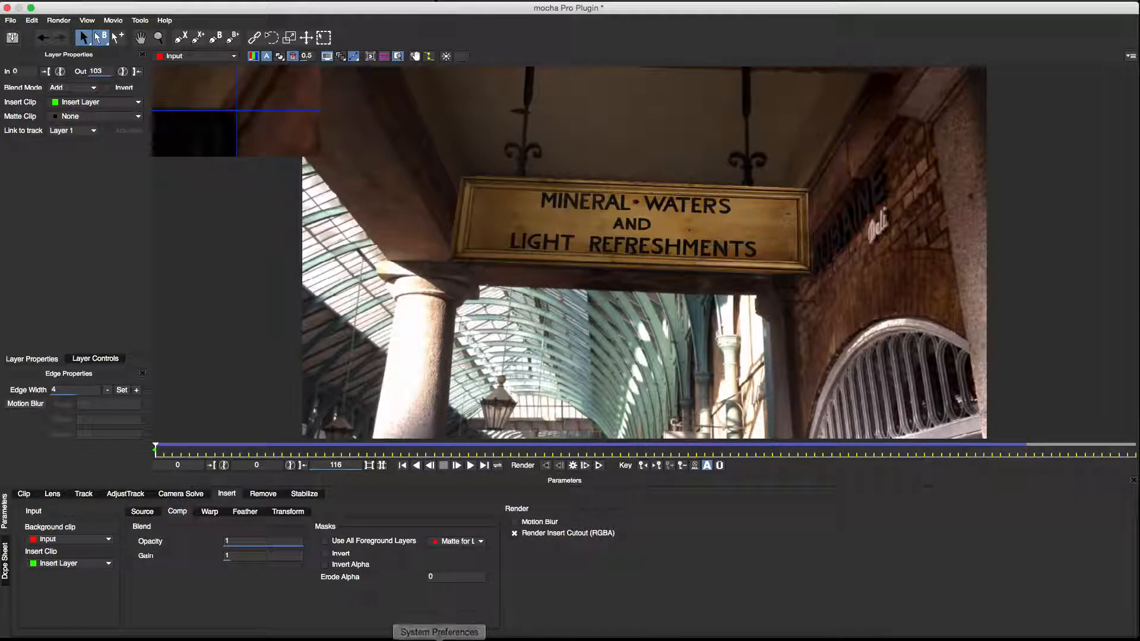
Refine the insert's top region-of-interest edge to 341.05 and check the composite from frame 0.
left_click(142, 512)
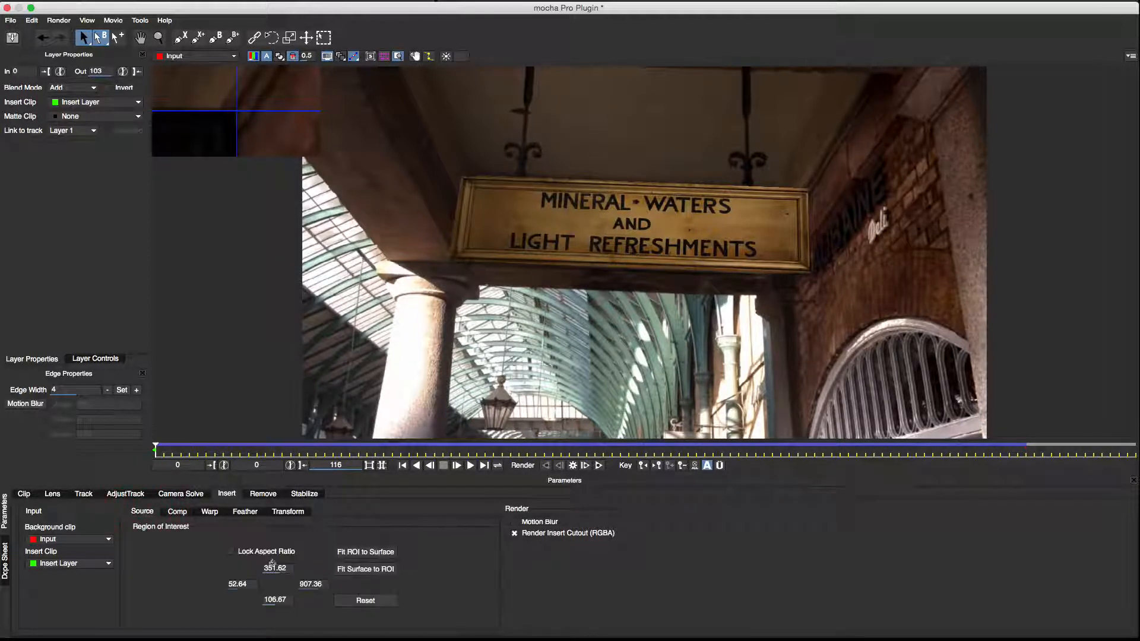
left_click_drag(274, 567, 334, 495)
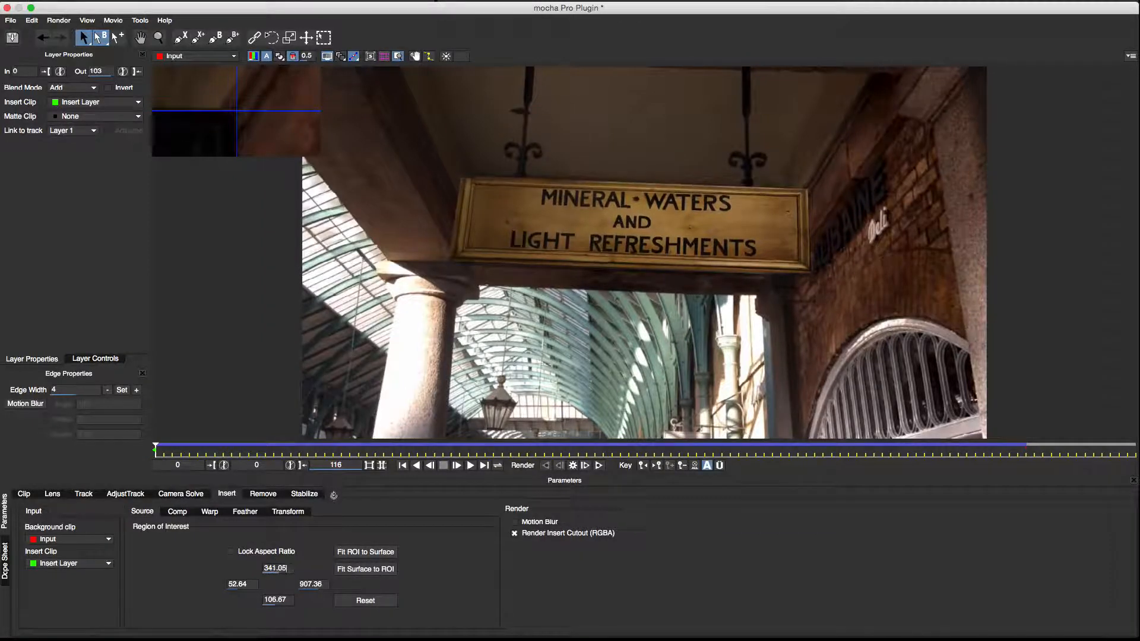
left_click_drag(156, 449, 62, 442)
Save and close the mocha project, render the effect's Insert: Composite result and scrub the sequence back to its start.
left_click(12, 38)
left_click(7, 8)
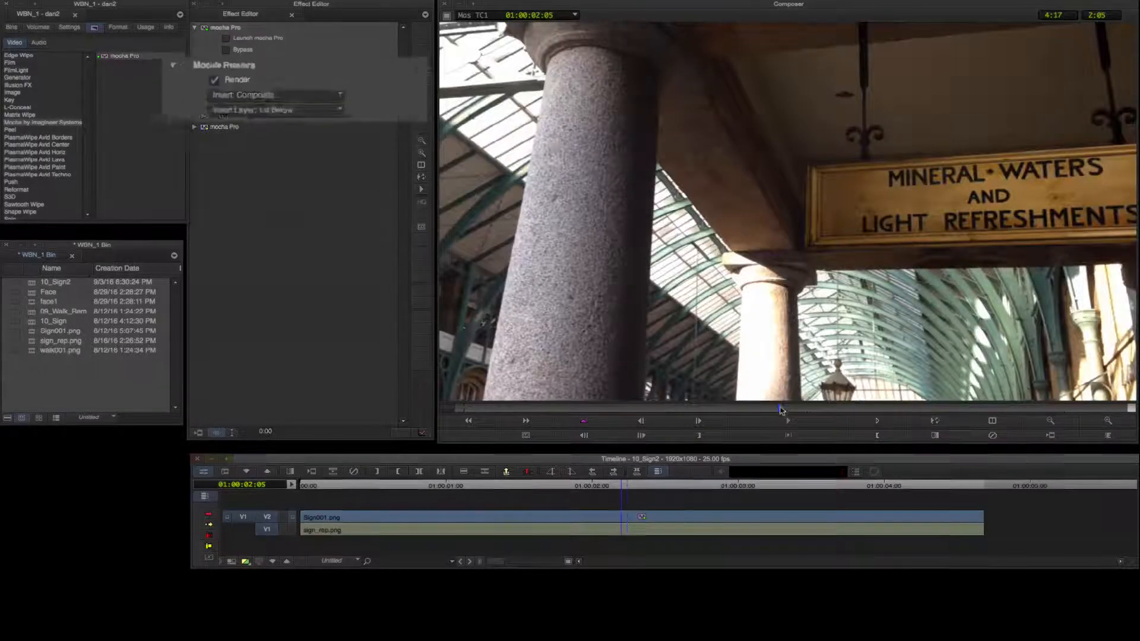
left_click_drag(781, 409, 418, 402)
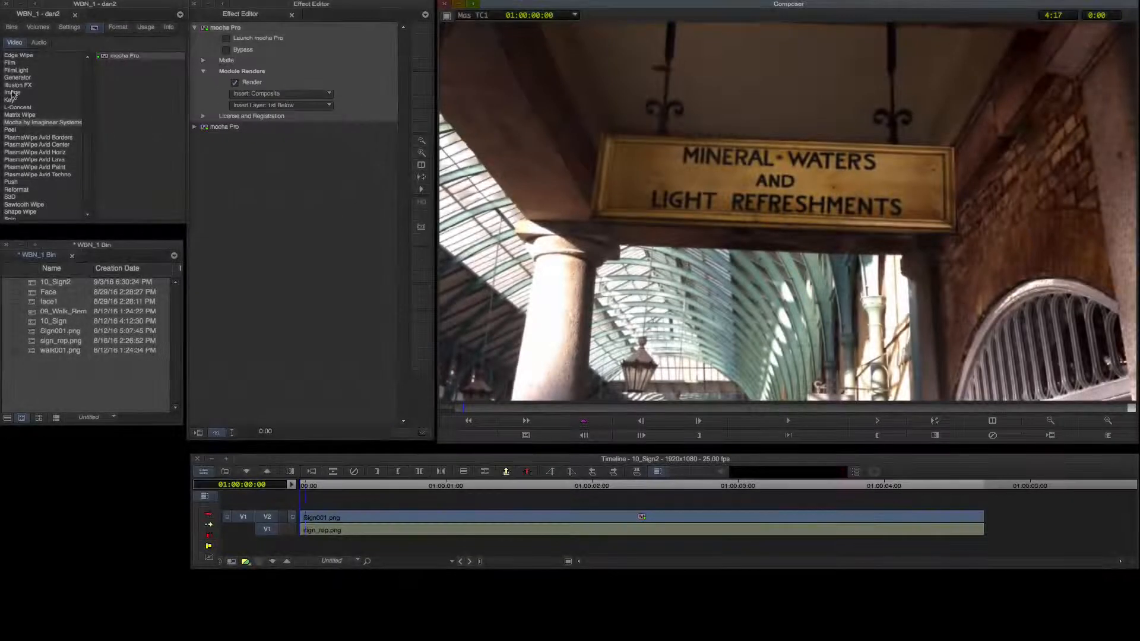
Apply Color Correction to the sign_rep.png clip, lower its gamma to about 0.59 and reduce its saturation, comparing with HSL off and on.
left_click(12, 93)
left_click_drag(132, 70, 545, 533)
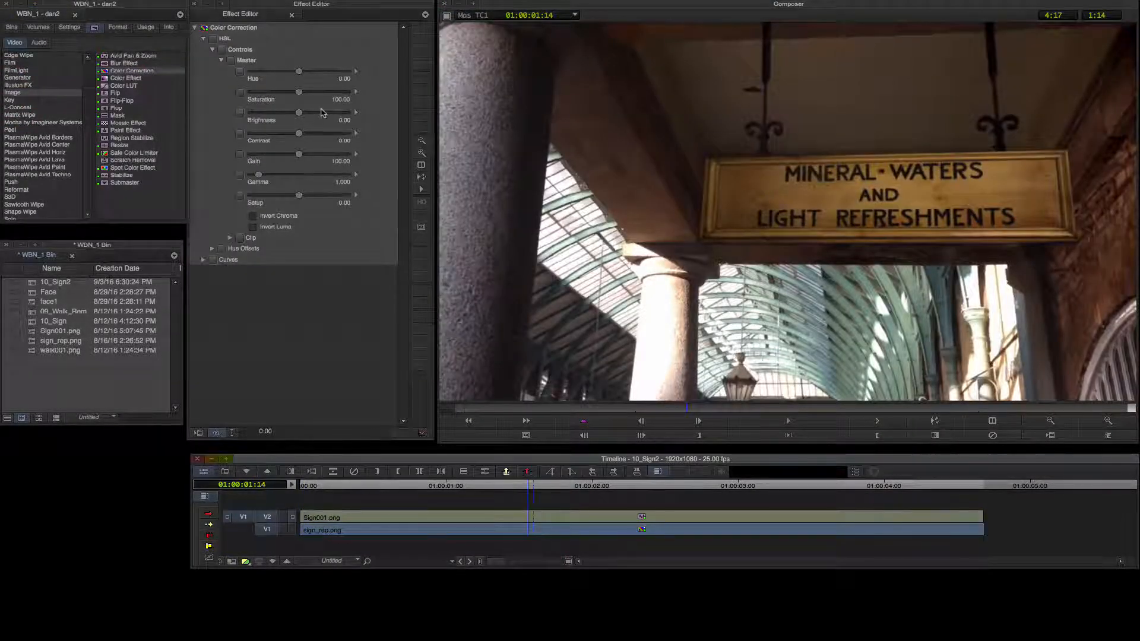
left_click_drag(258, 179, 254, 178)
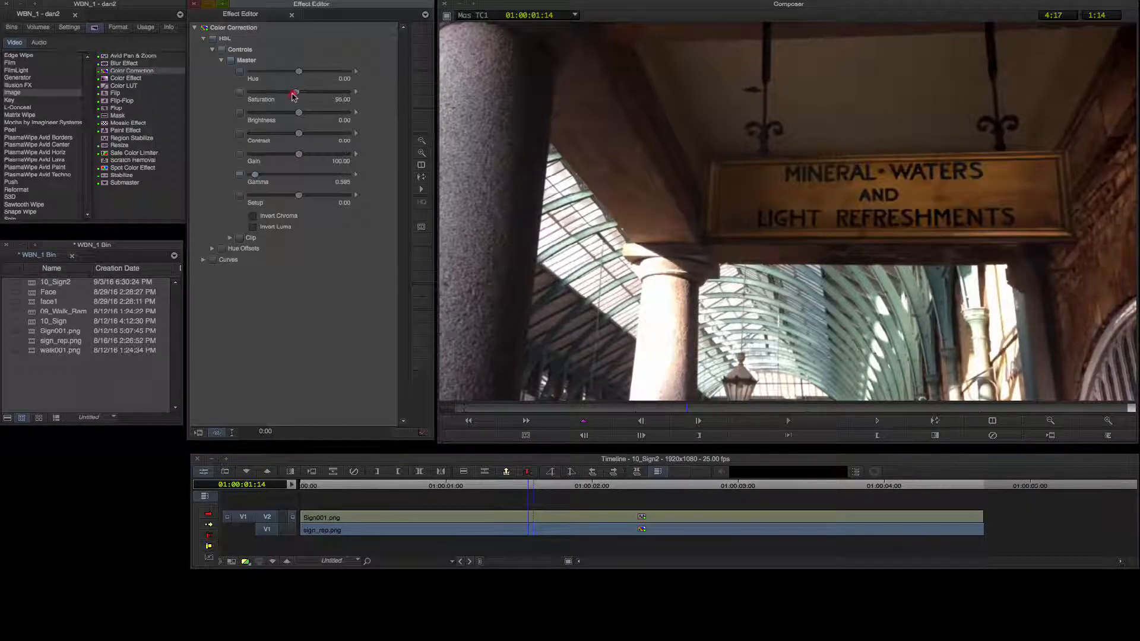
left_click(214, 39)
left_click(214, 39)
Compare the original and finished Sign001.png shot by disabling both mocha Pro renders, scrubbing, and re-enabling Remove and Insert: Composite.
left_click(611, 518)
left_click(195, 126)
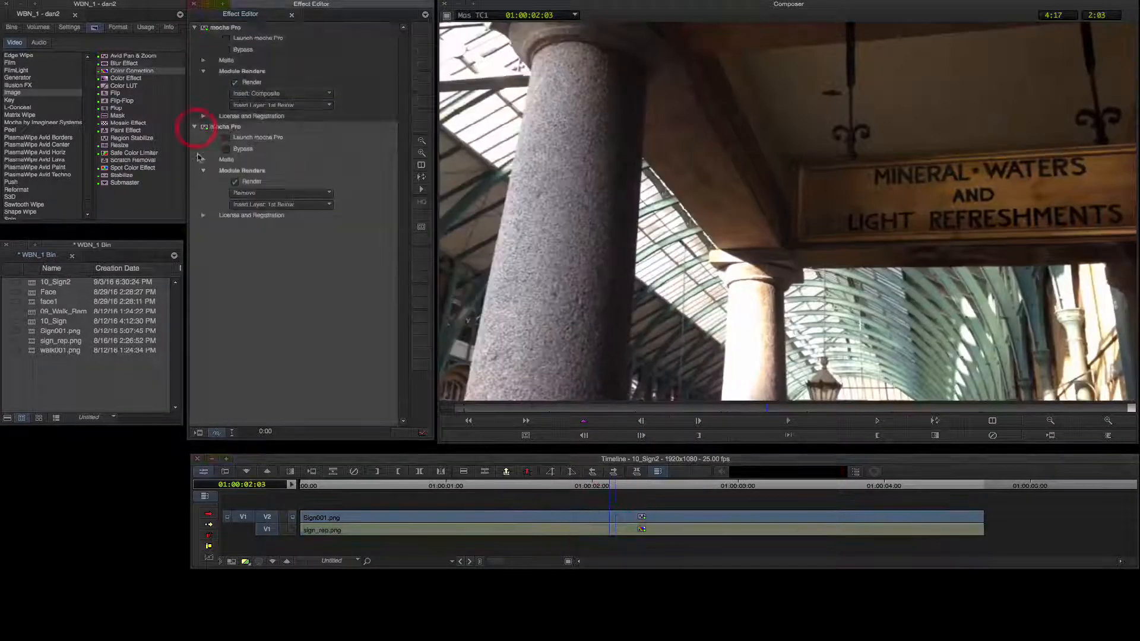
left_click(235, 182)
left_click_drag(766, 409, 477, 410)
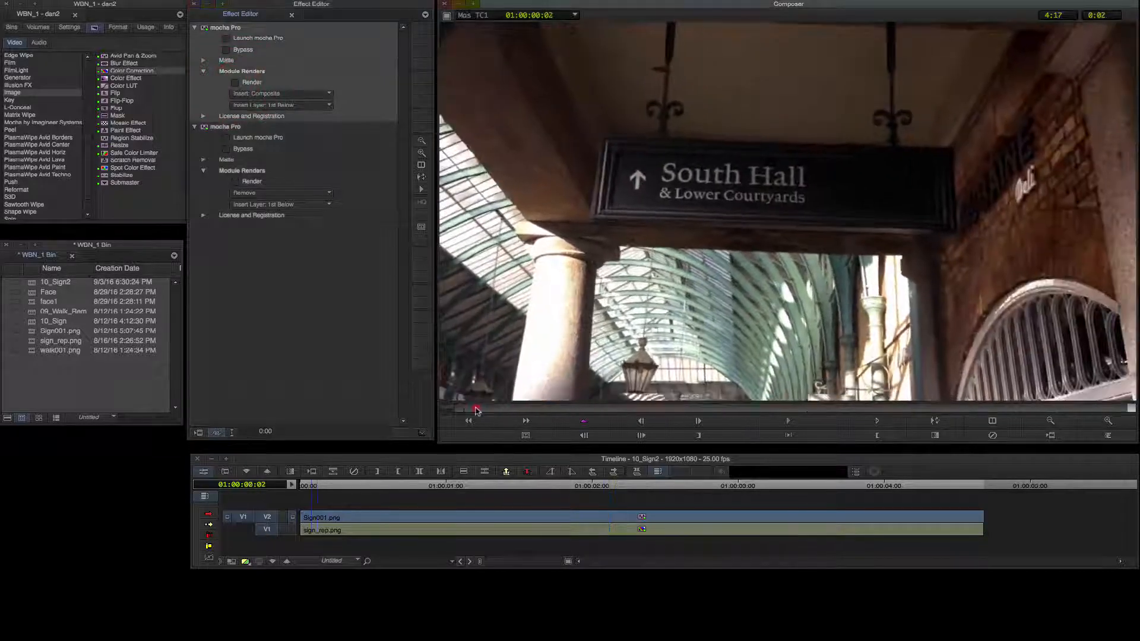
left_click(236, 182)
left_click_drag(552, 410, 757, 413)
left_click(237, 82)
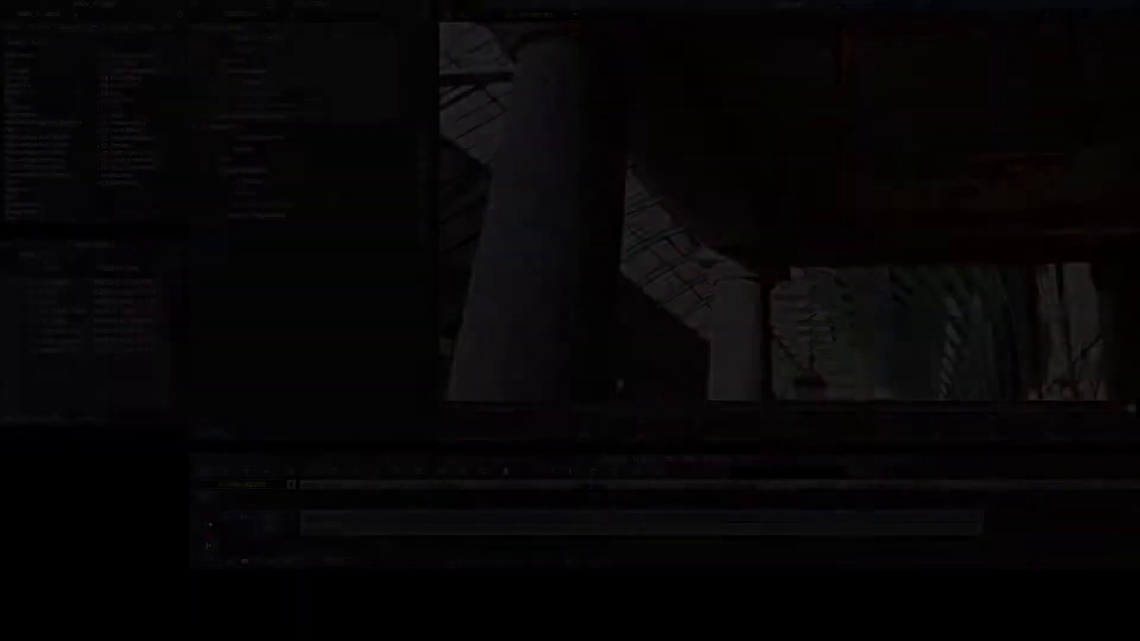